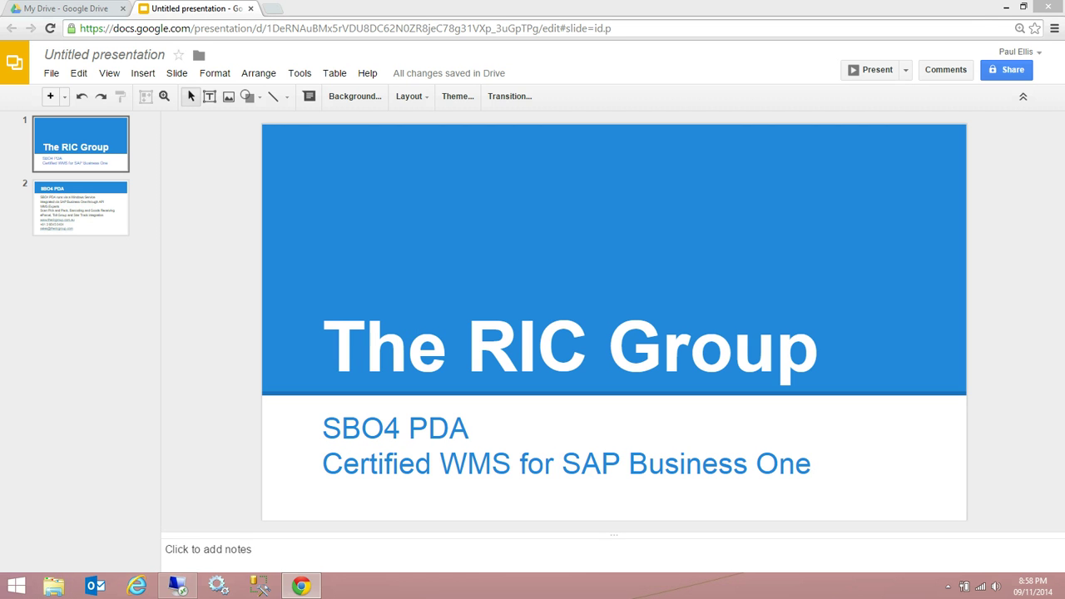
# Step: Switch to the SAP Business One remote desktop and set the sales order's customer to Maxi Teq with delivery date 10.11.14
pyautogui.click(177, 585)
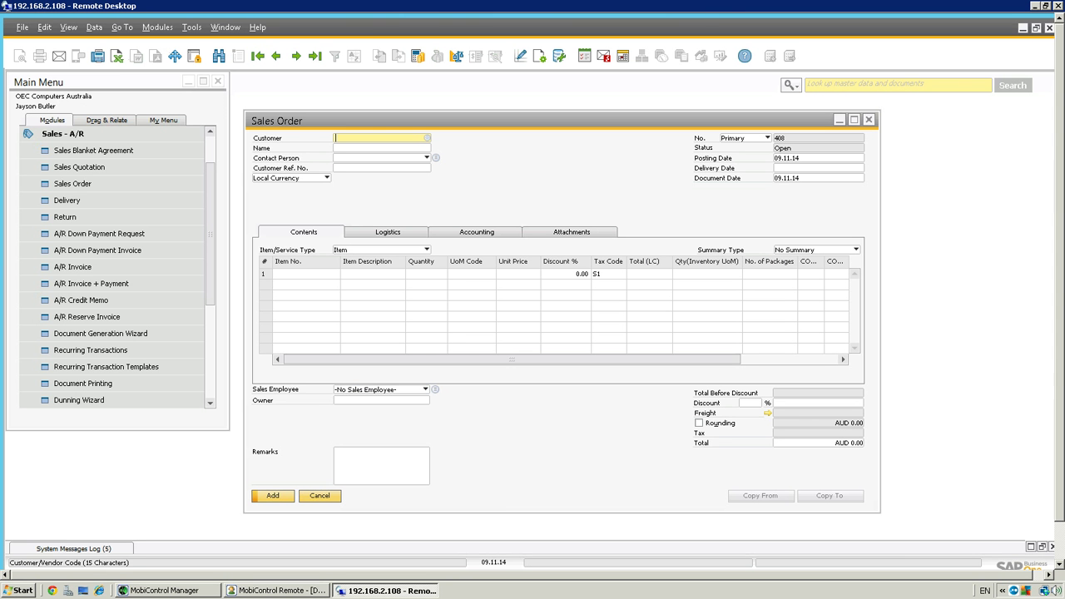
pyautogui.press('Tab')
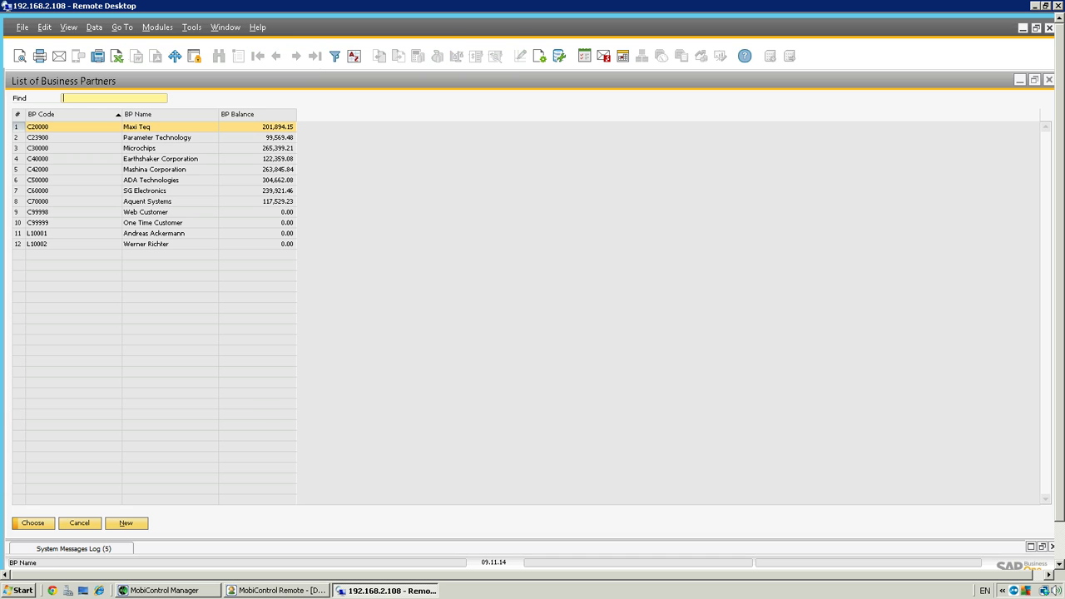
pyautogui.press('Return')
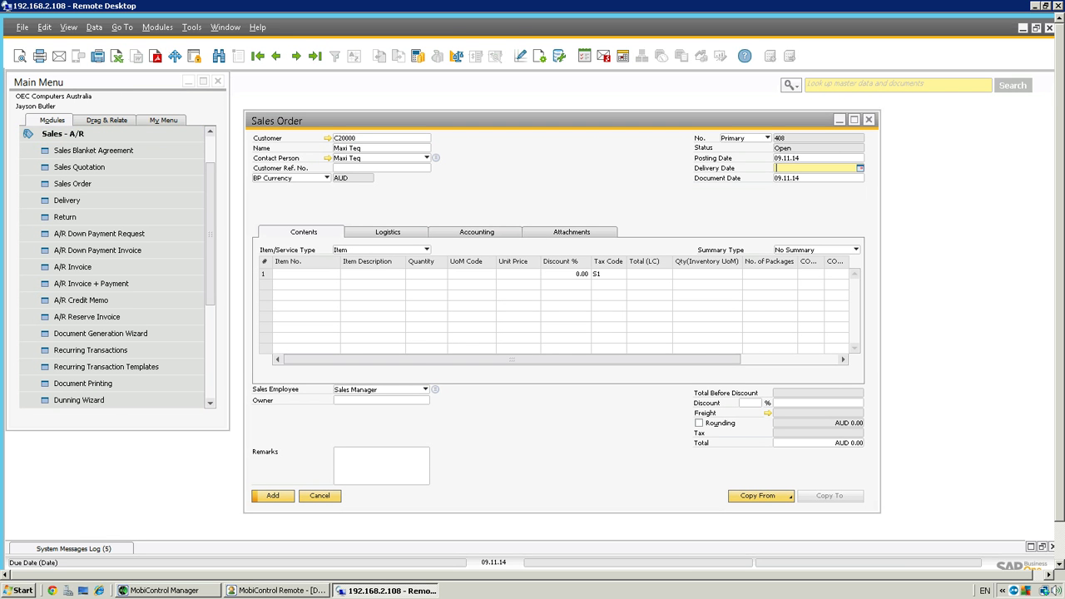
pyautogui.click(860, 167)
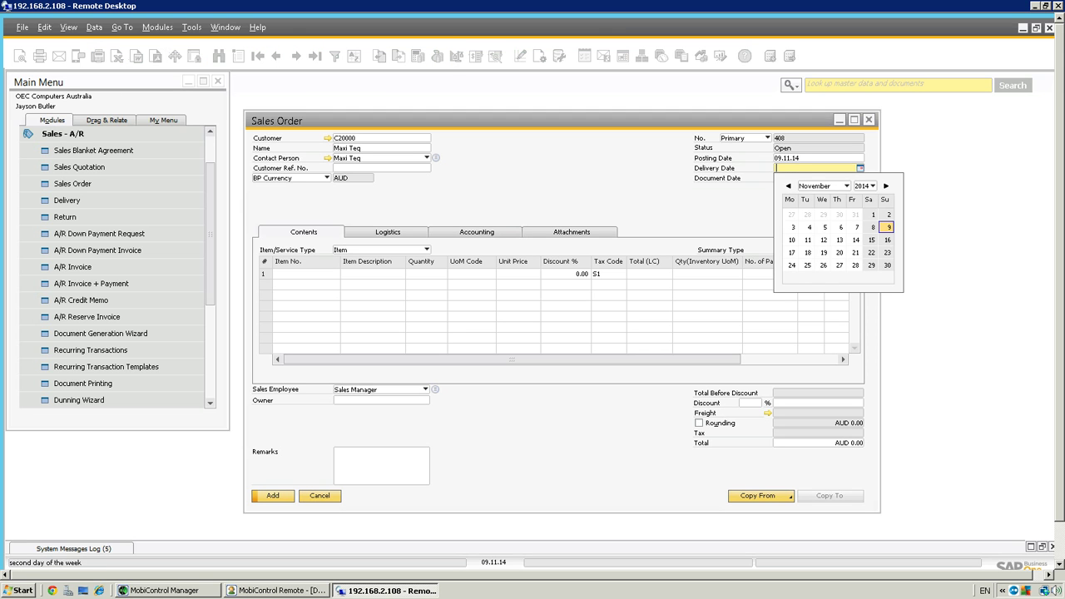
pyautogui.click(792, 240)
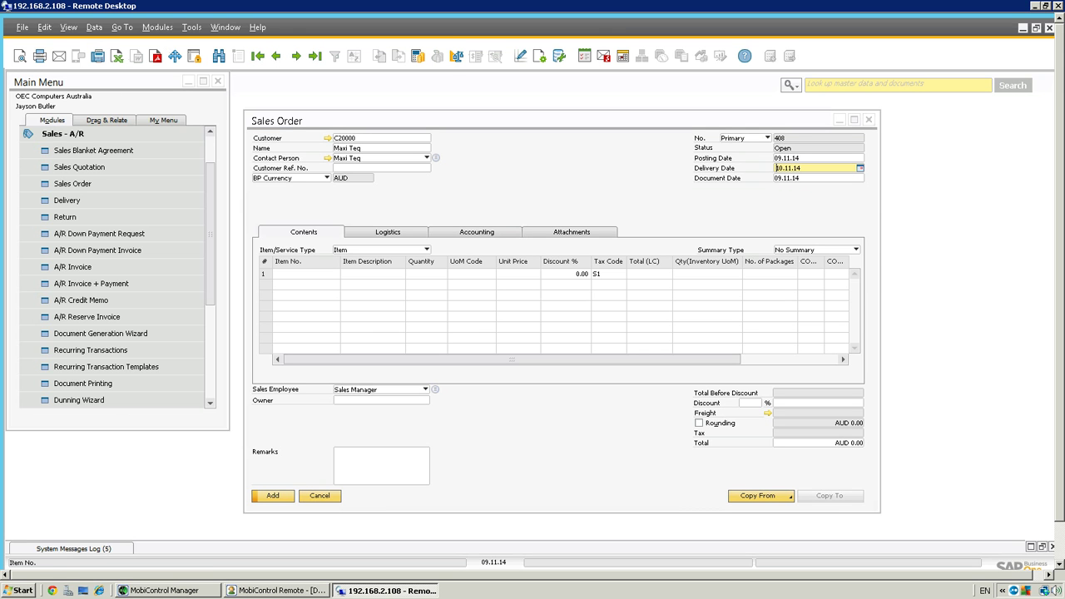
# Step: Add item B10000 Printer Label to the first line of the sales order with quantity 2
pyautogui.click(286, 272)
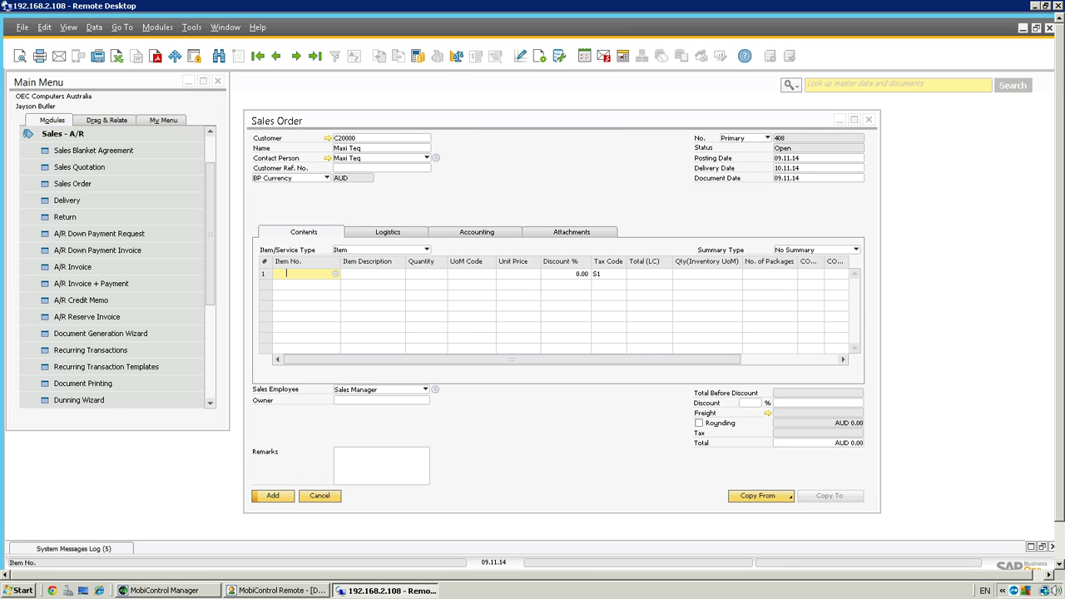
pyautogui.press('Tab')
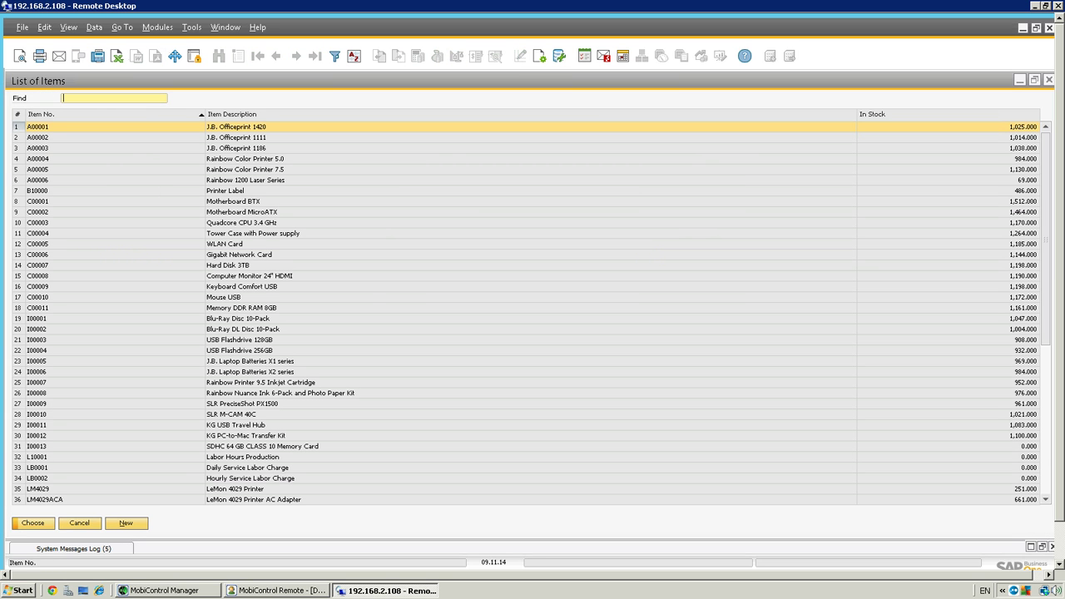
pyautogui.doubleClick(37, 190)
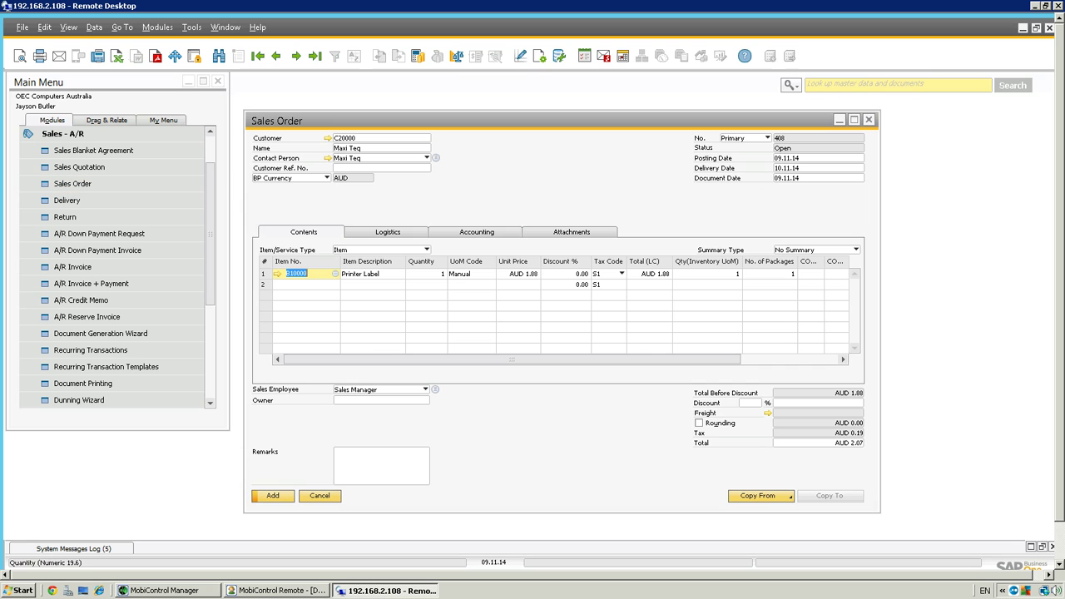
pyautogui.press('Tab')
pyautogui.write('2')
pyautogui.press('Tab')
pyautogui.click(304, 284)
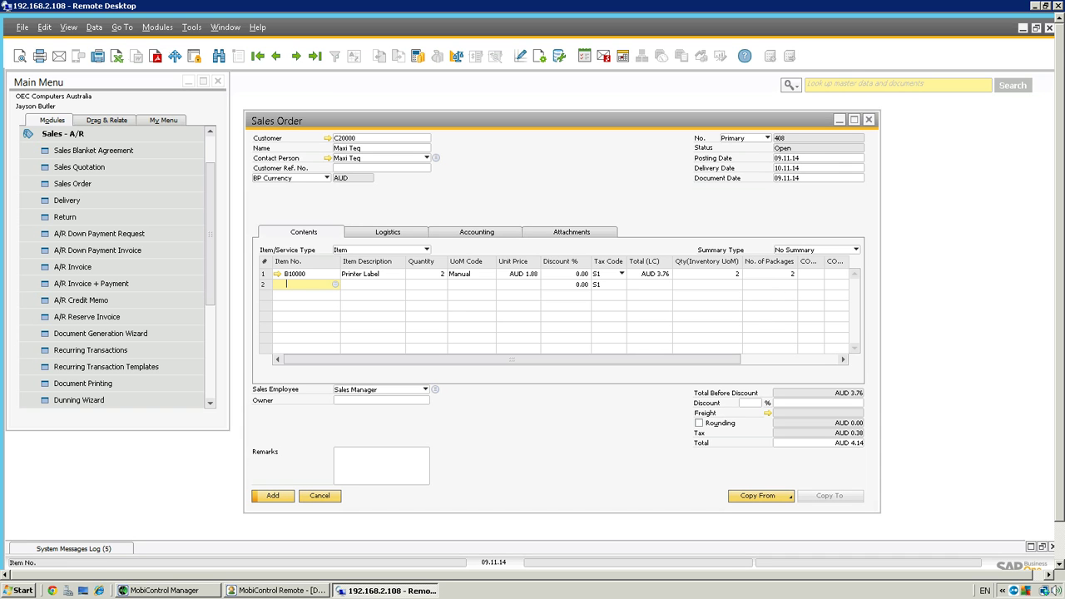
# Step: Examine the item master data of the Printer Label, including how its serial and batch numbers are managed
pyautogui.click(277, 273)
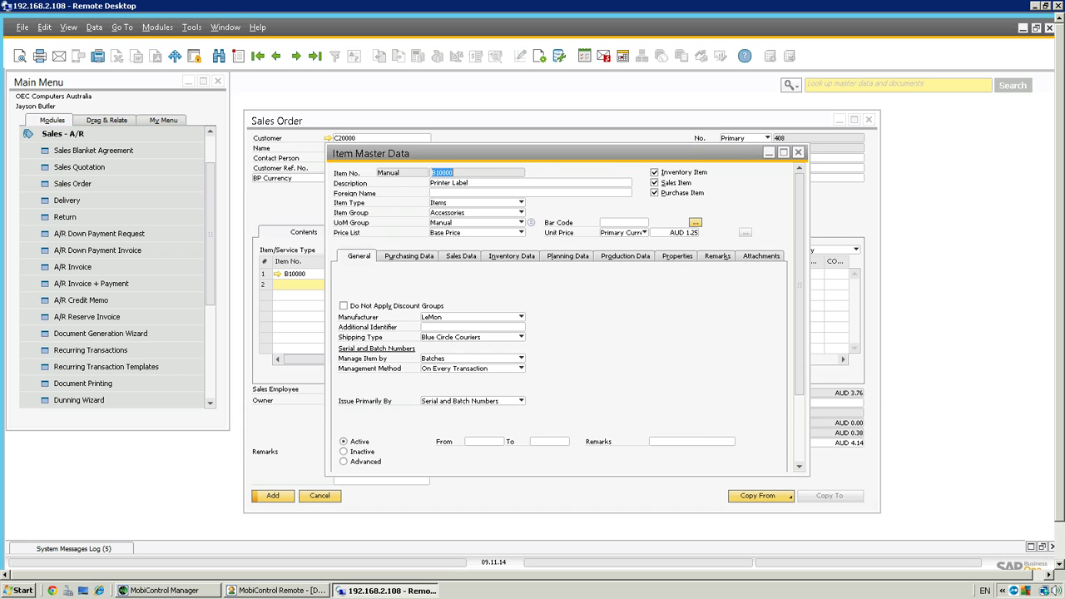
pyautogui.click(798, 152)
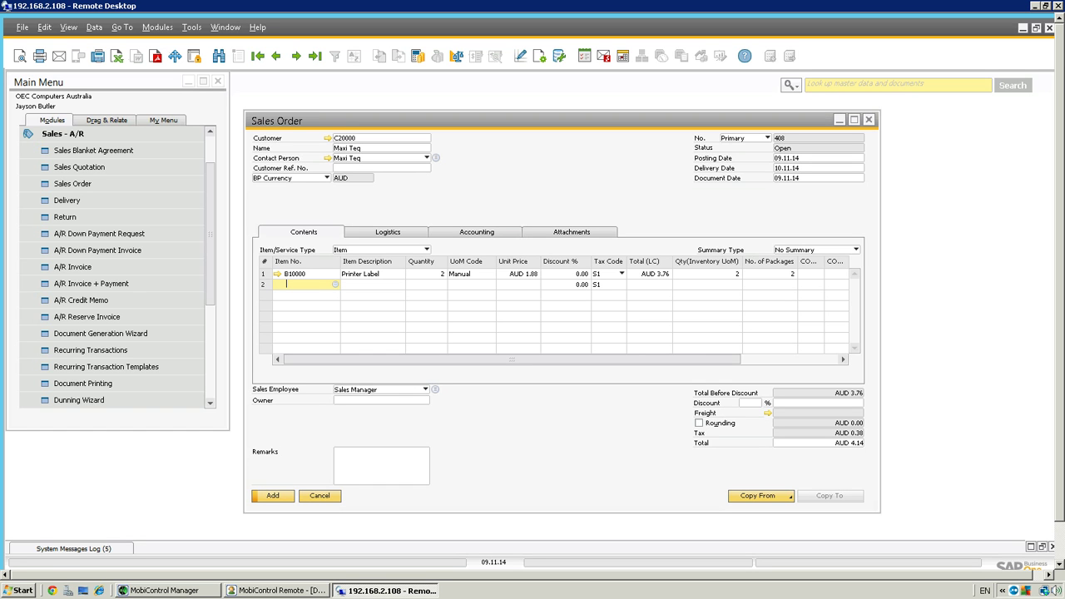
# Step: Add the sales order and bring the saved record back up
pyautogui.press('Return')
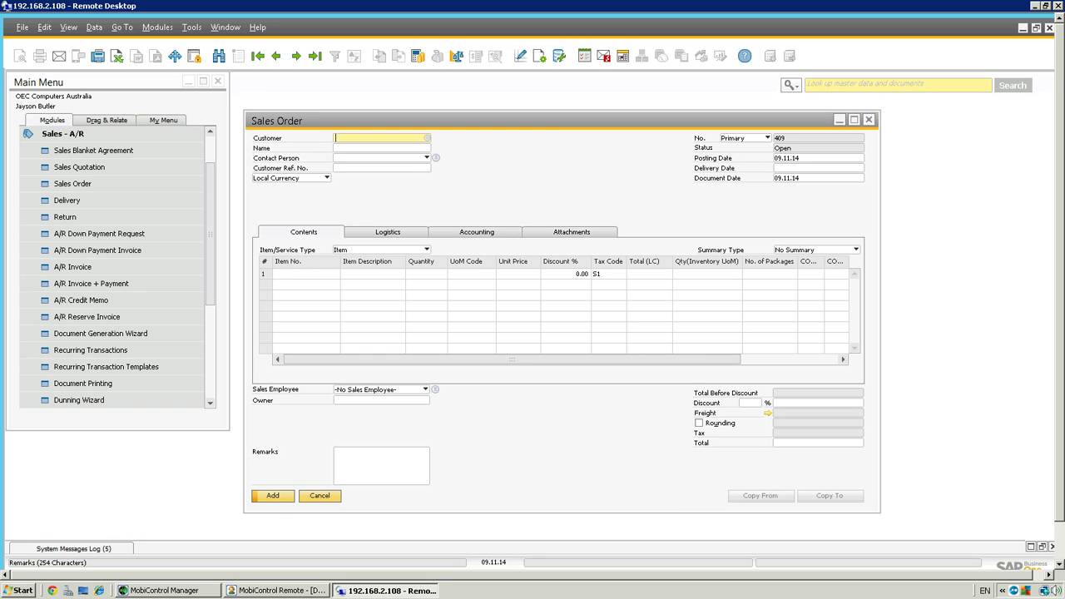
pyautogui.click(276, 56)
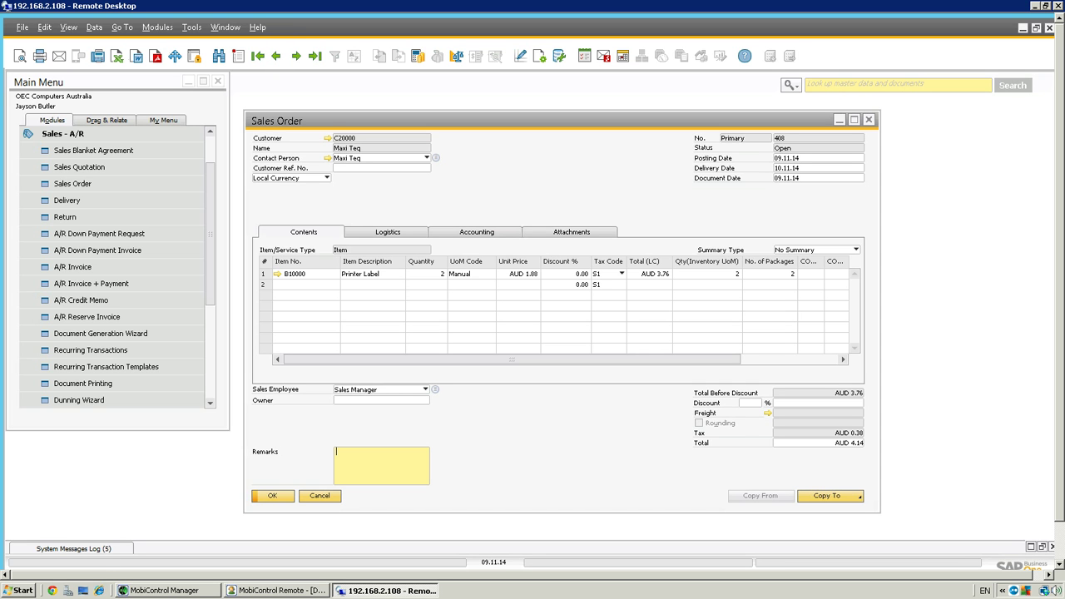
# Step: Open the Pick and Pack Manager from the Inventory module and list the open sales orders using the default selection criteria
pyautogui.click(52, 134)
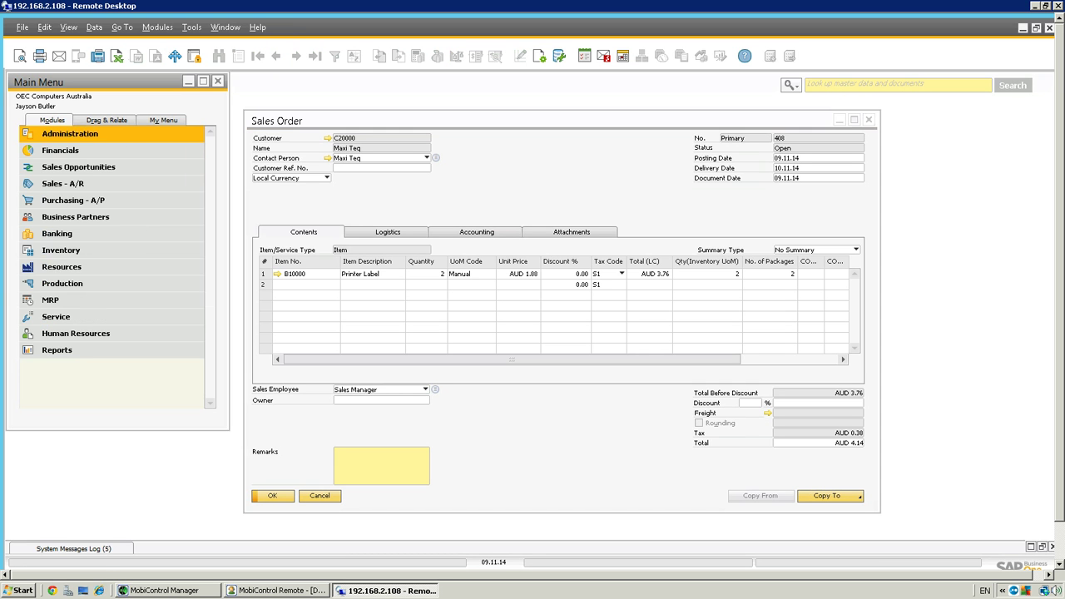
pyautogui.press('Up')
pyautogui.press('Up')
pyautogui.press('Return')
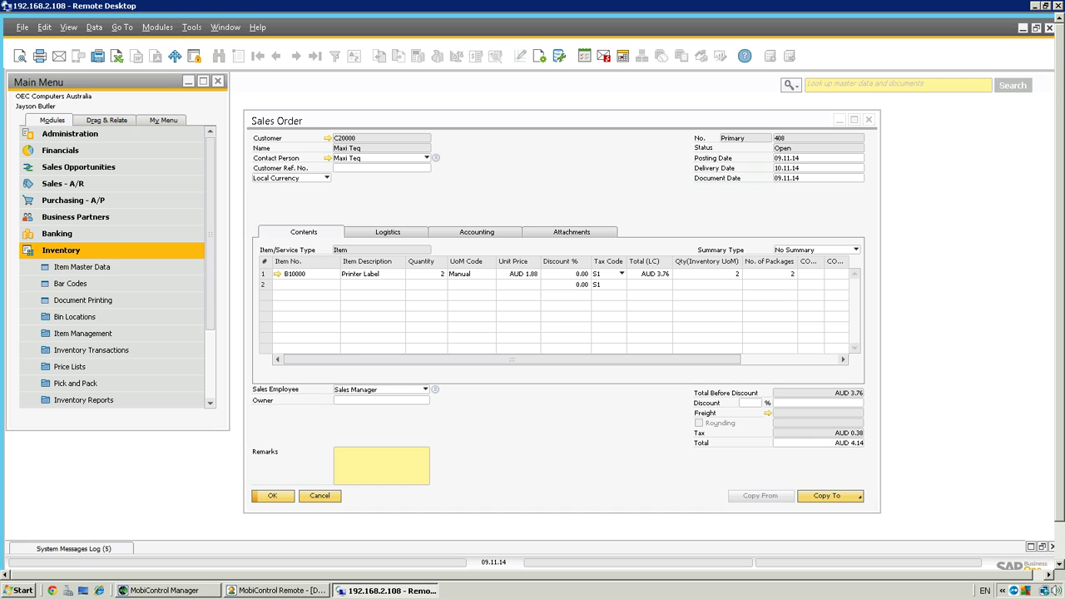
pyautogui.press('Down')
pyautogui.press('Down')
pyautogui.press('Down')
pyautogui.press('Down')
pyautogui.press('Down')
pyautogui.press('Down')
pyautogui.press('Down')
pyautogui.press('Down')
pyautogui.press('Return')
pyautogui.press('Down')
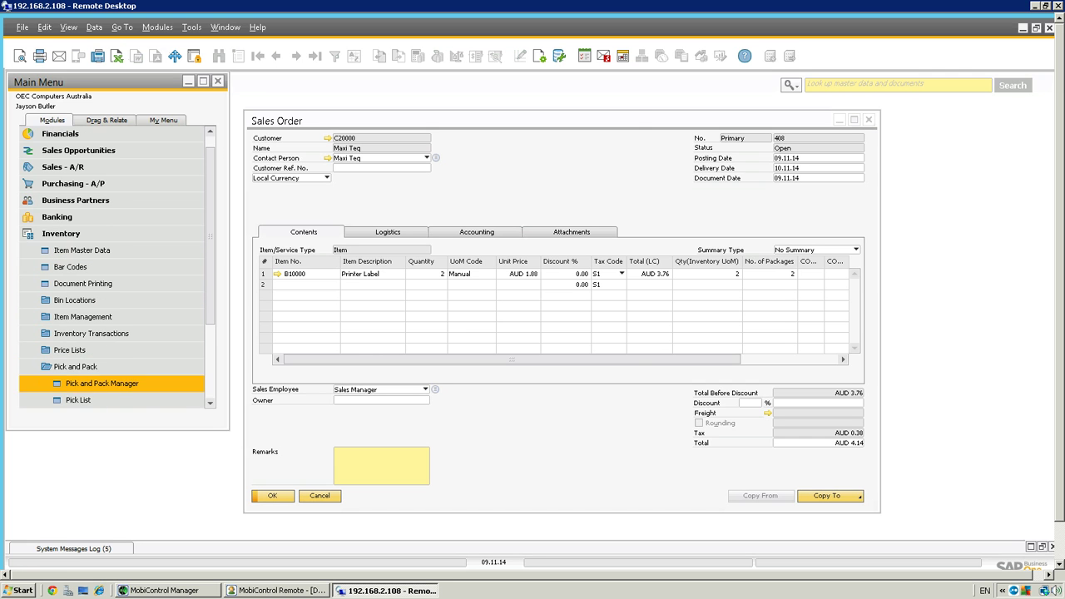
pyautogui.press('Return')
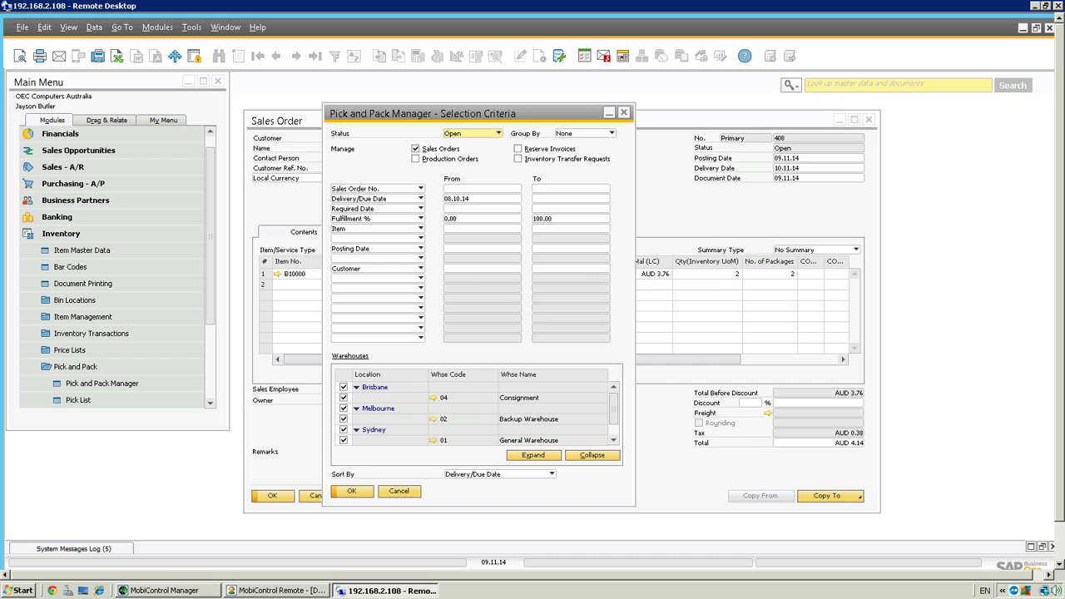
pyautogui.press('Return')
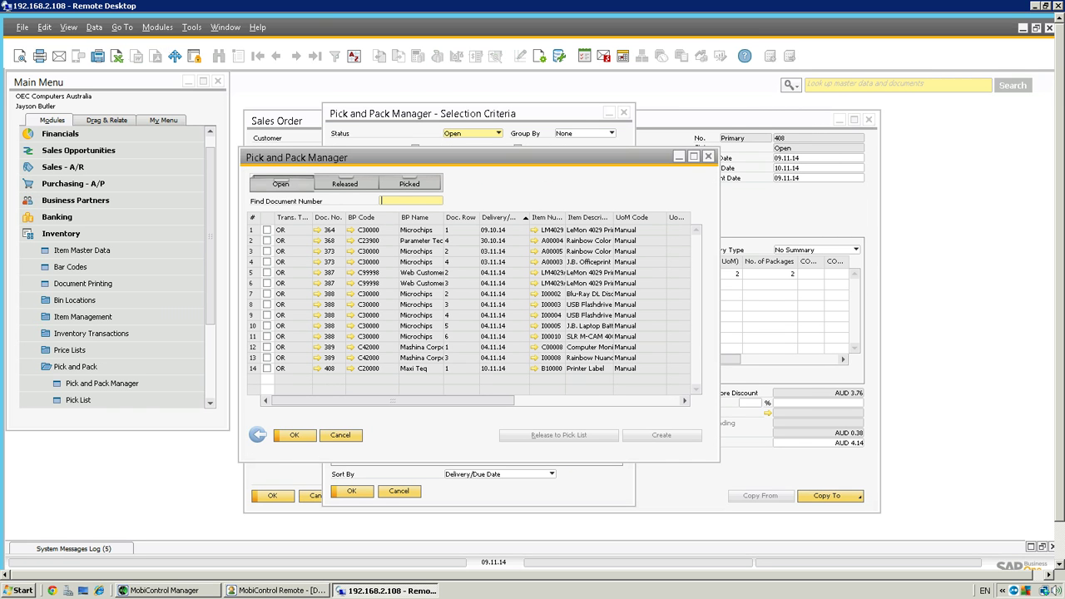
# Step: Select the Maxi Teq Printer Label line for release to a pick list and allocate its batch automatically
pyautogui.click(268, 368)
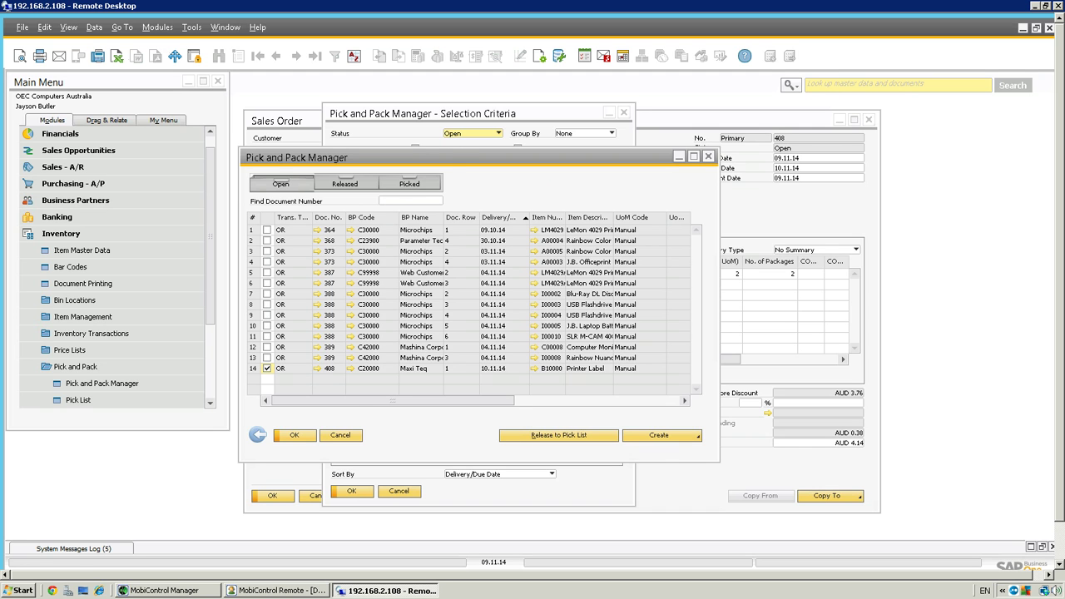
pyautogui.click(559, 435)
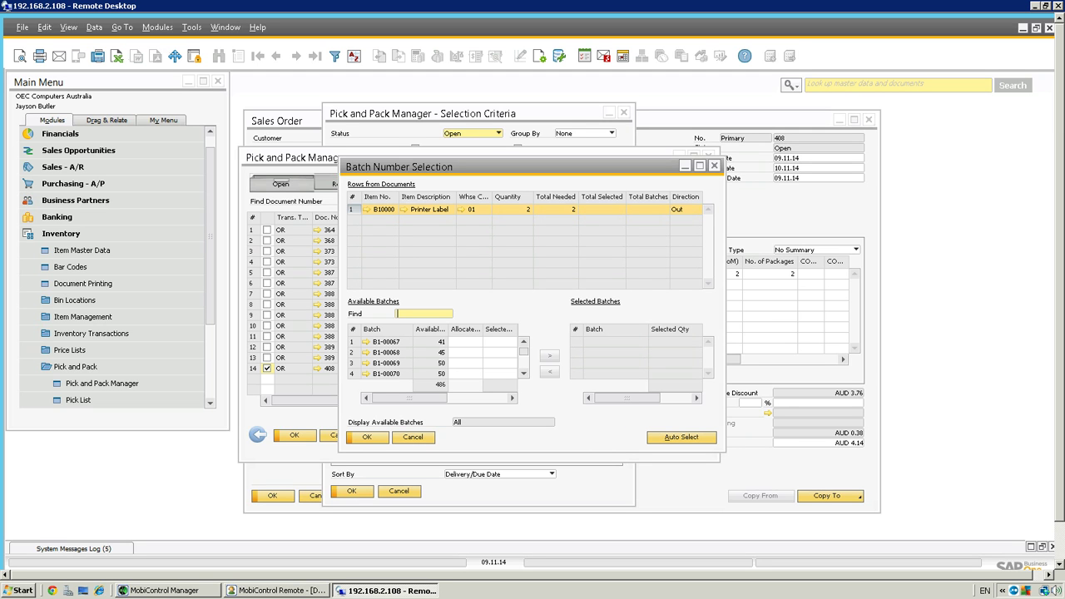
pyautogui.click(682, 436)
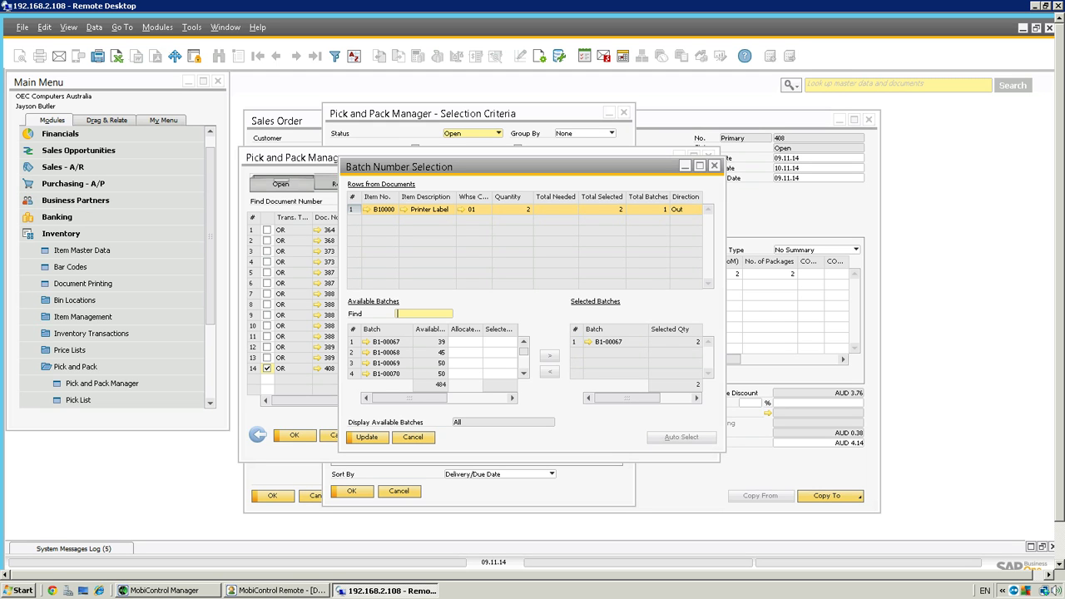
pyautogui.press('Return')
pyautogui.press('Return')
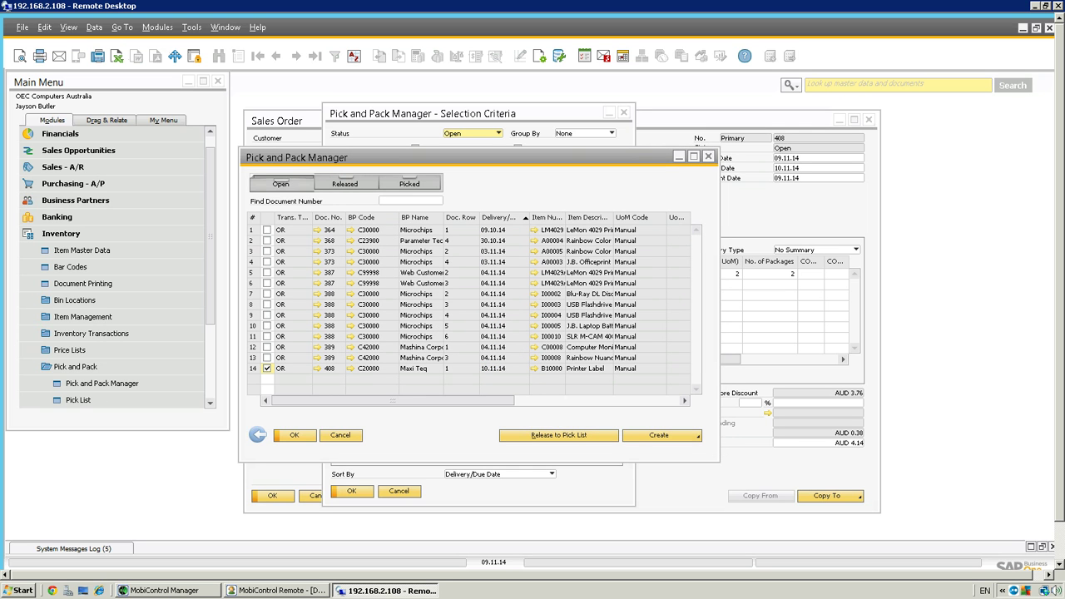
# Step: Generate the unsplit pick list with Bin Location Code Order allocation and no bin restrictions, and show the released lines
pyautogui.hotkey('alt', 'r')
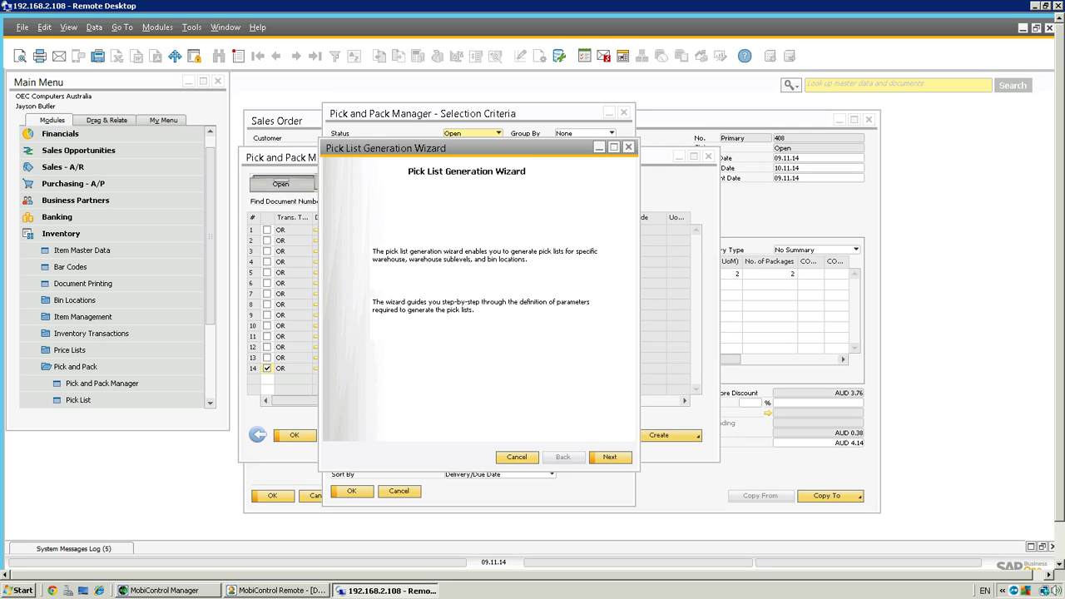
pyautogui.press('Return')
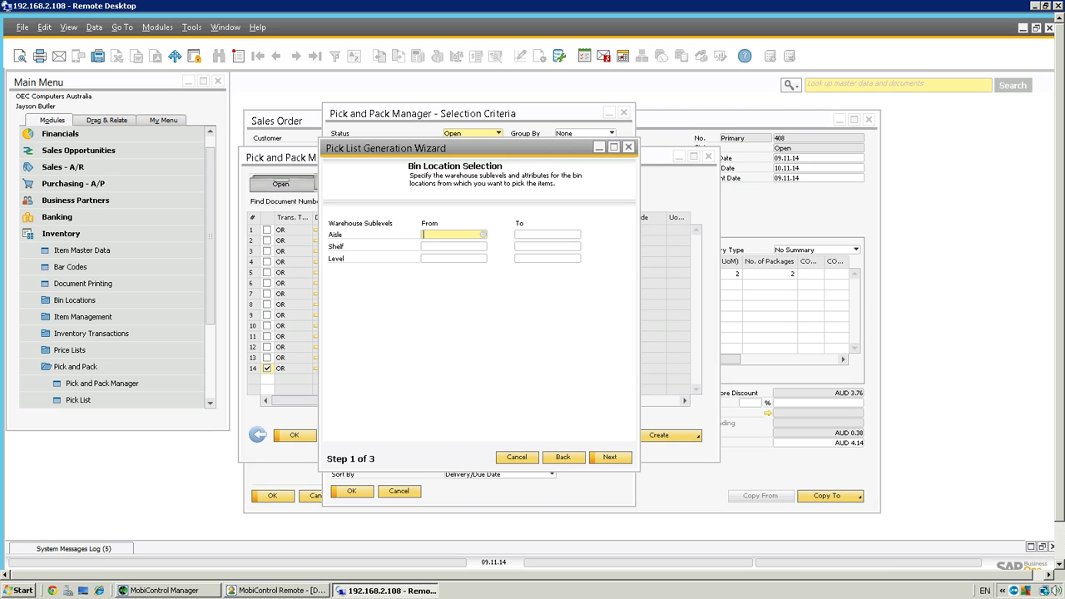
pyautogui.press('Return')
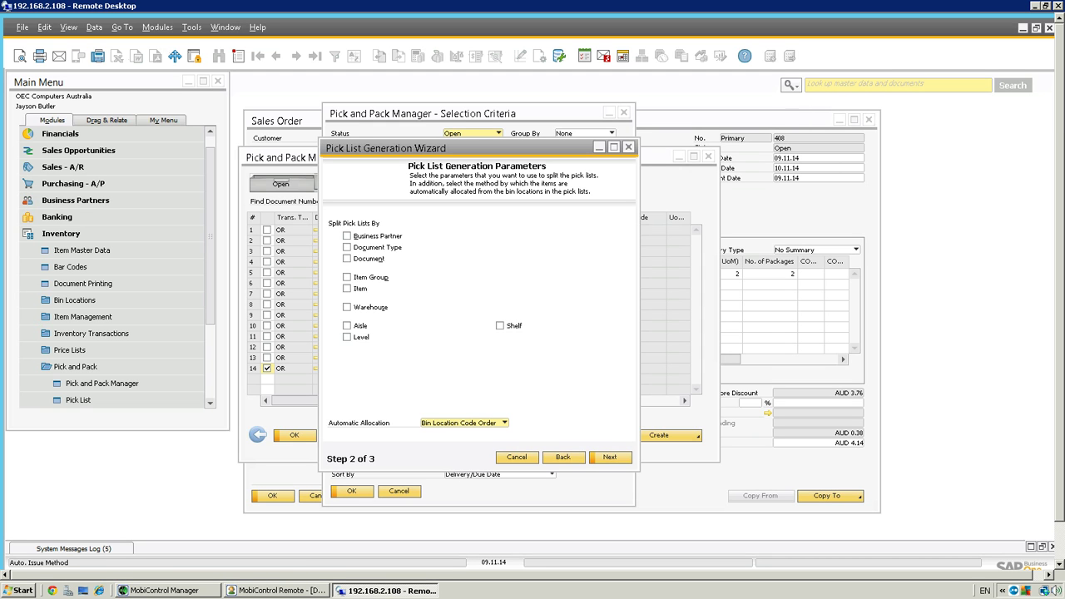
pyautogui.click(504, 423)
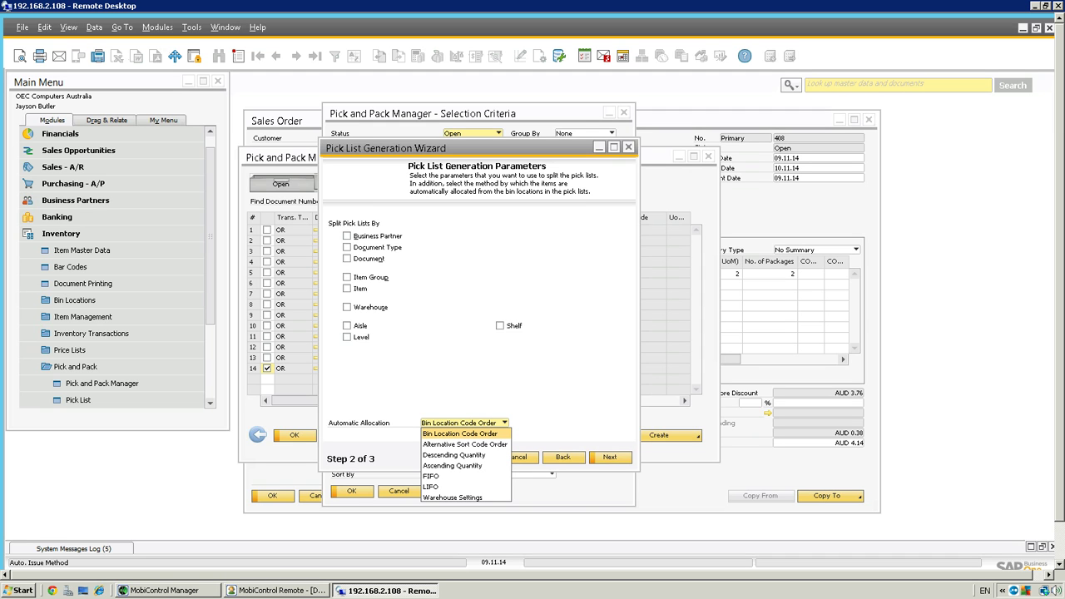
pyautogui.press('Escape')
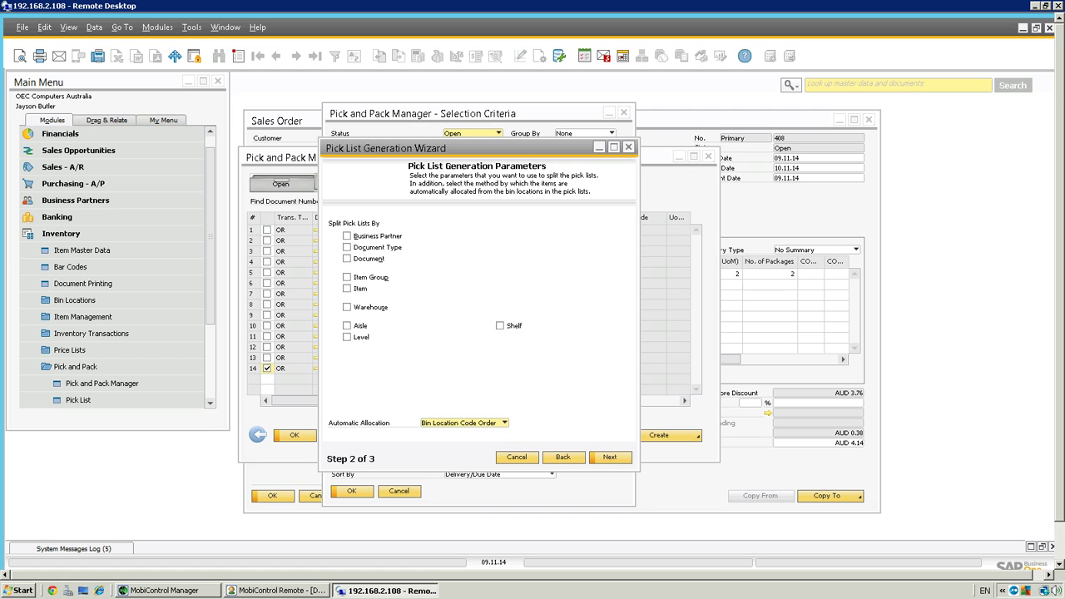
pyautogui.press('Return')
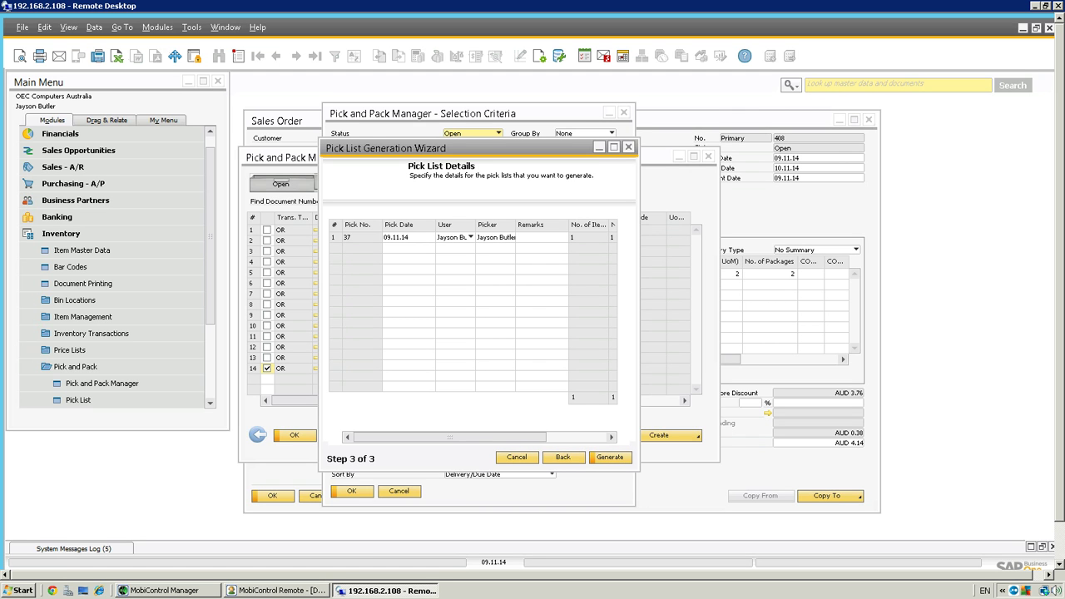
pyautogui.press('Return')
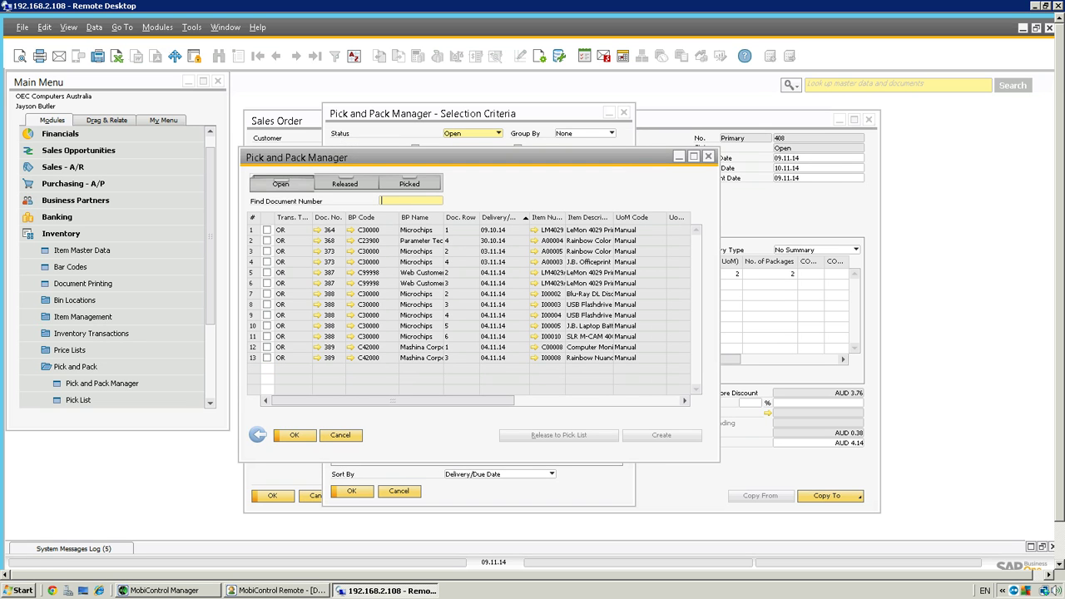
pyautogui.click(344, 183)
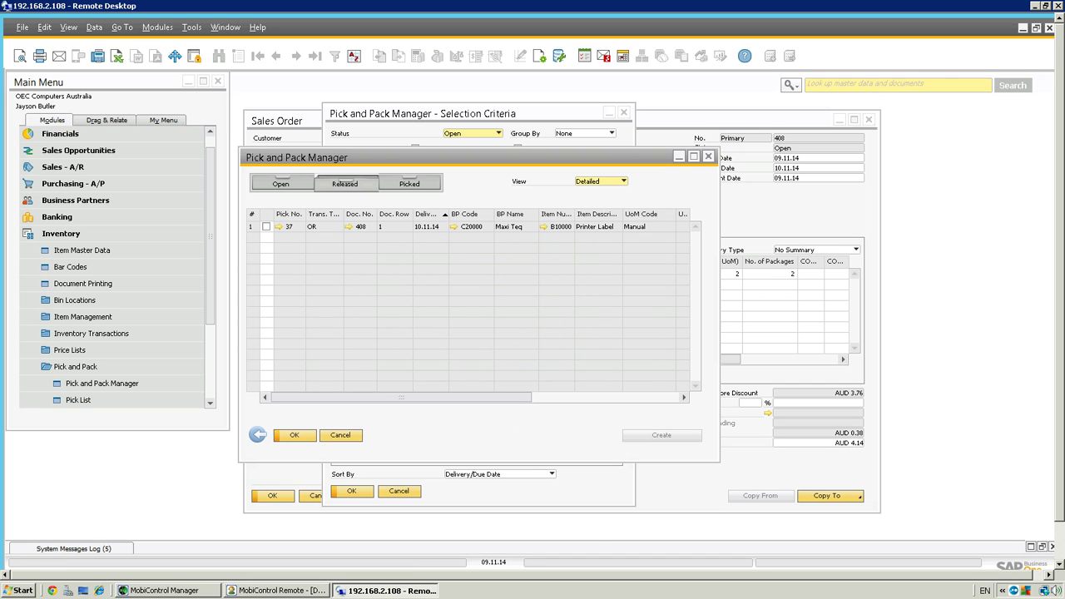
# Step: Switch to MobiControl Remote and start the Maxi Teq pick from the handheld's sales Pick/Pack list
pyautogui.click(407, 590)
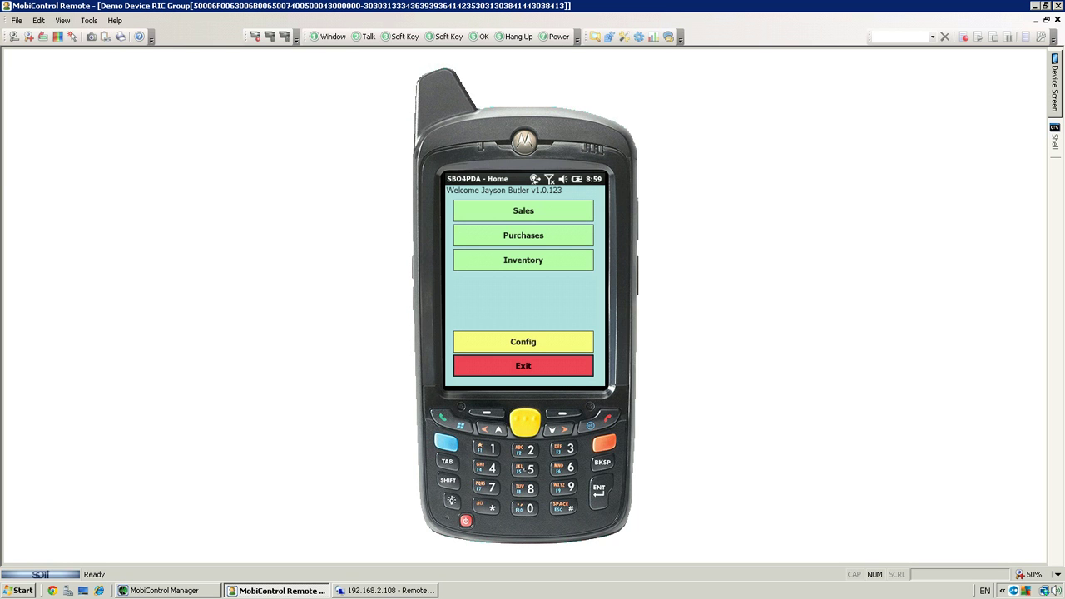
pyautogui.click(522, 210)
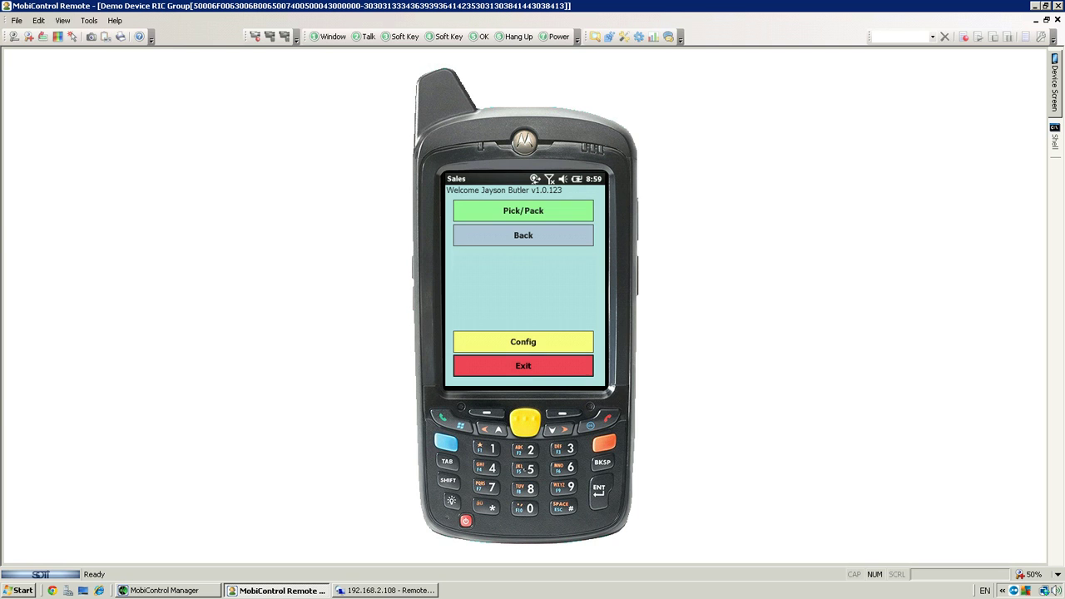
pyautogui.click(522, 210)
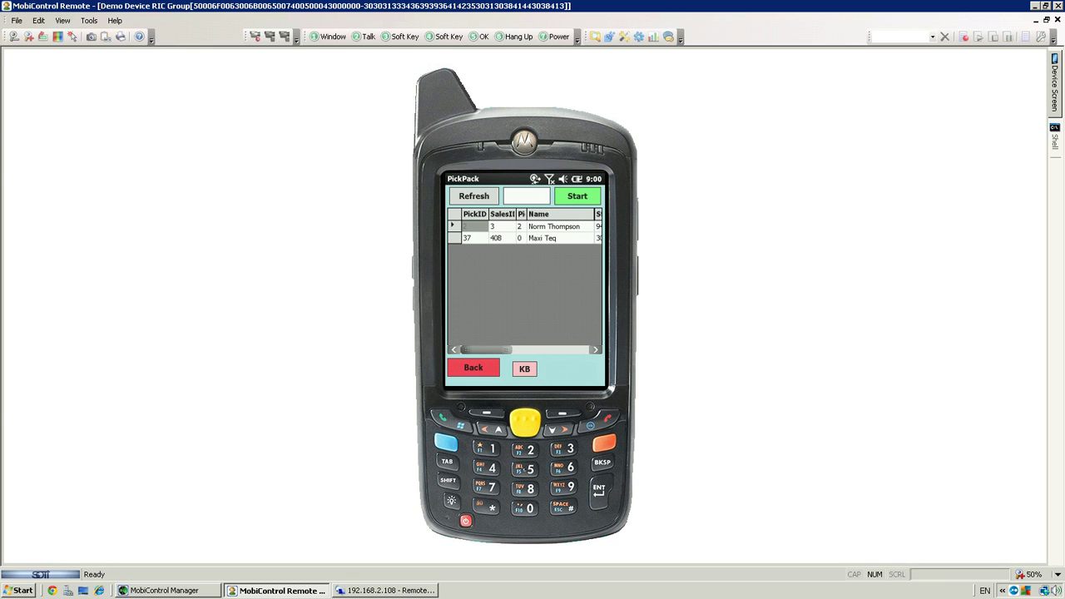
pyautogui.click(474, 238)
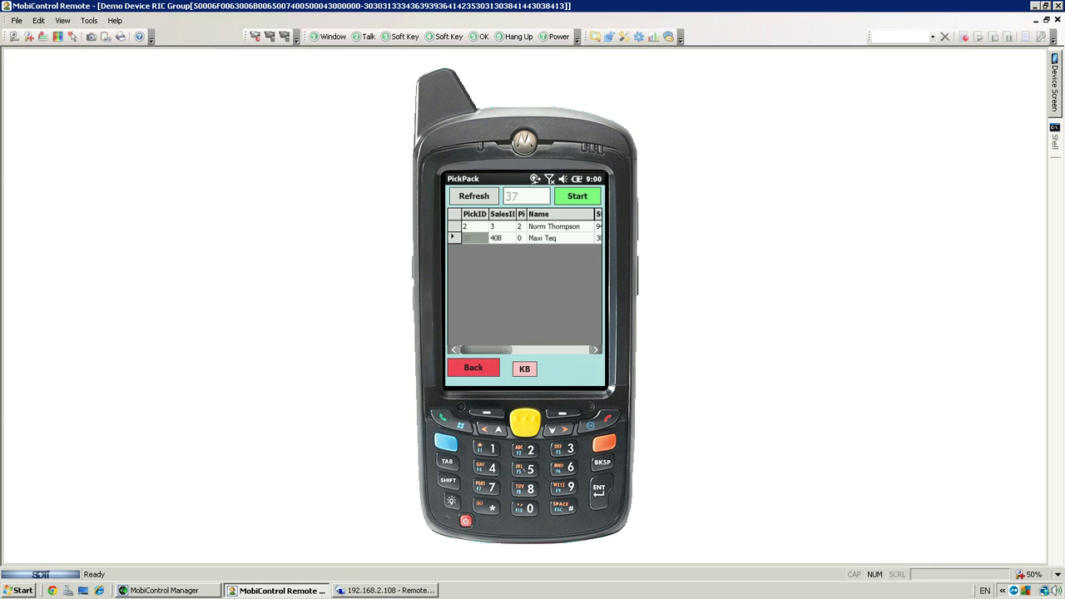
pyautogui.click(577, 195)
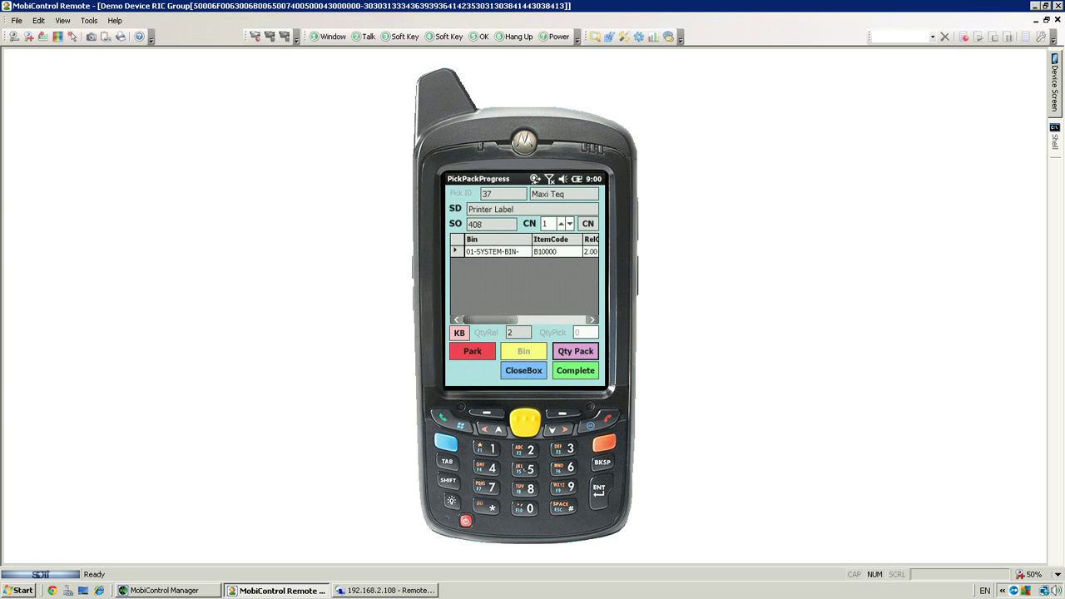
# Step: Record 2 units of batch B1-00067 as the picked quantity for item B10000 and save the batch selection
pyautogui.moveTo(532, 238); pyautogui.dragTo(489, 239)
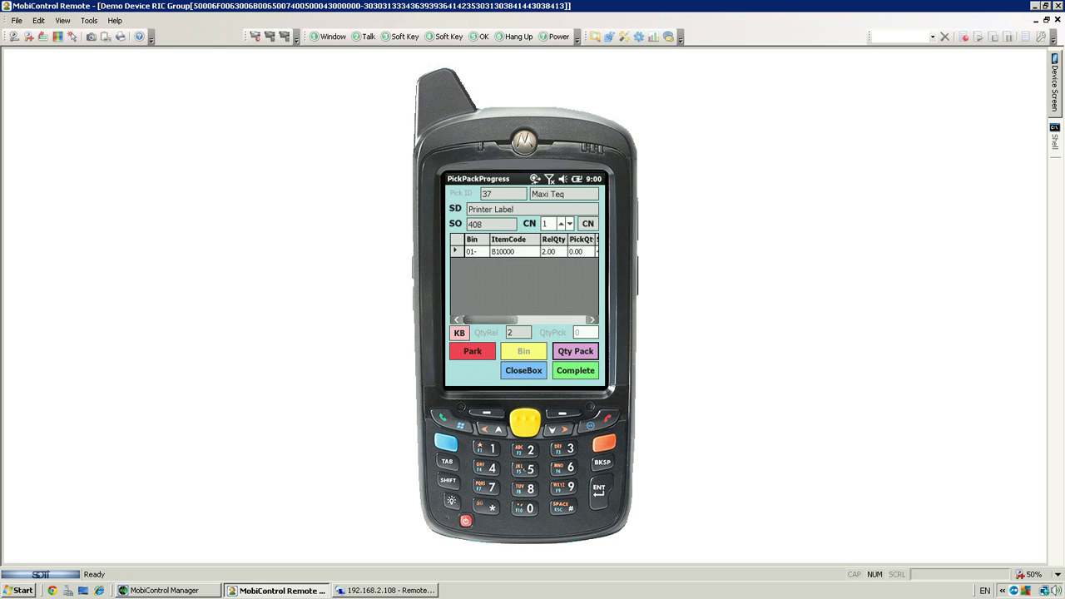
pyautogui.click(575, 351)
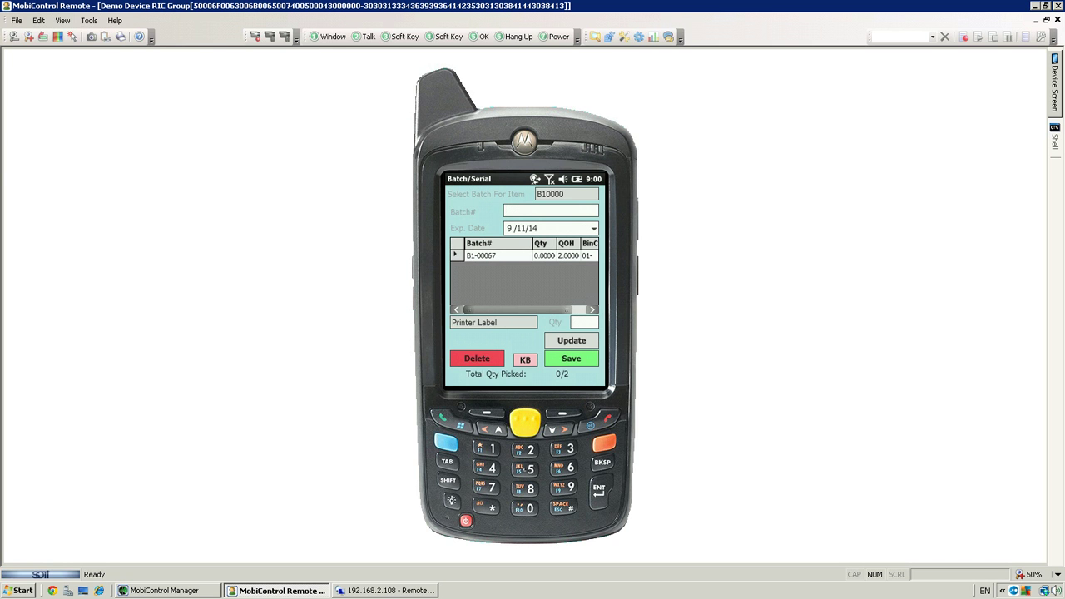
pyautogui.click(593, 228)
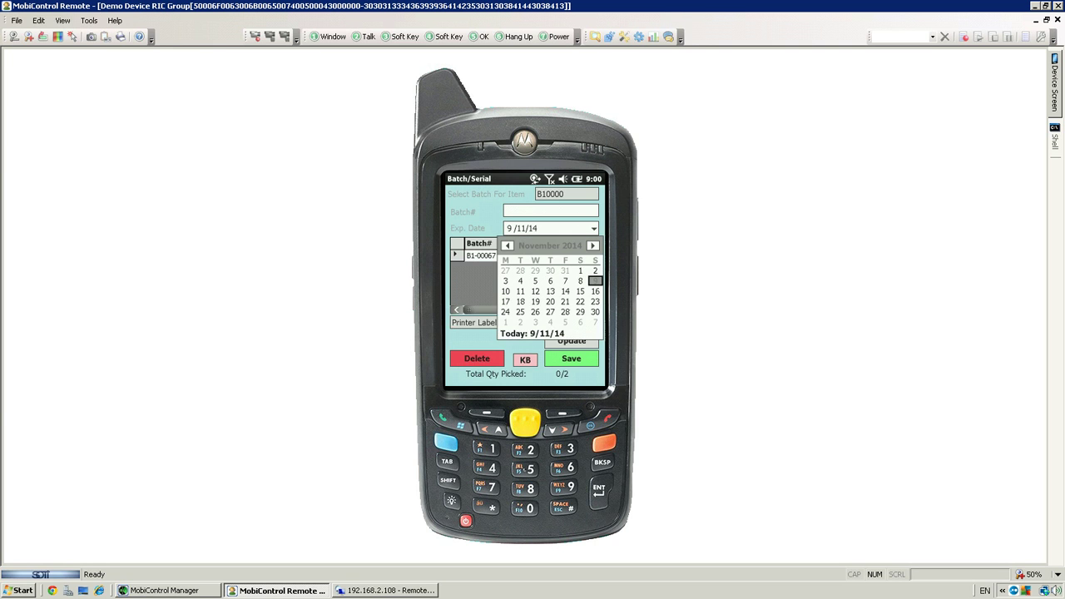
pyautogui.click(595, 280)
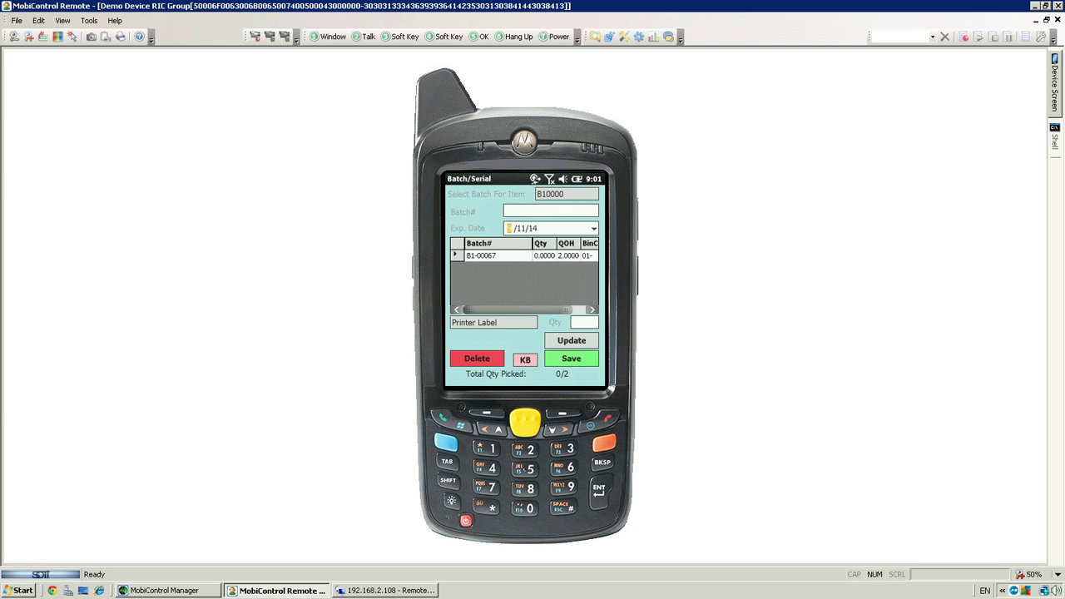
pyautogui.click(497, 256)
pyautogui.write('2')
pyautogui.click(571, 340)
pyautogui.click(592, 309)
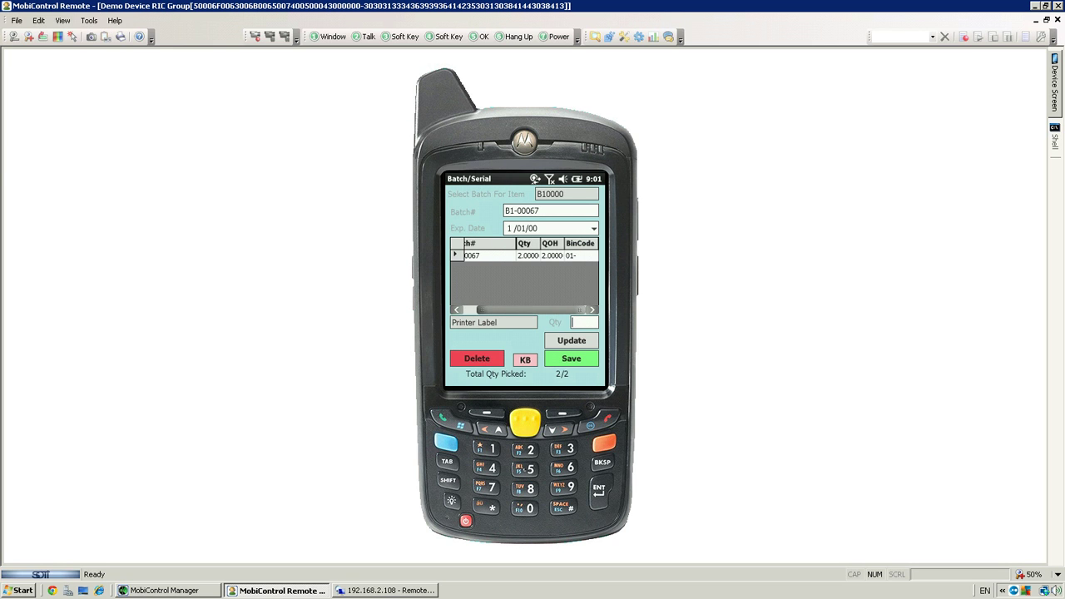
pyautogui.click(456, 309)
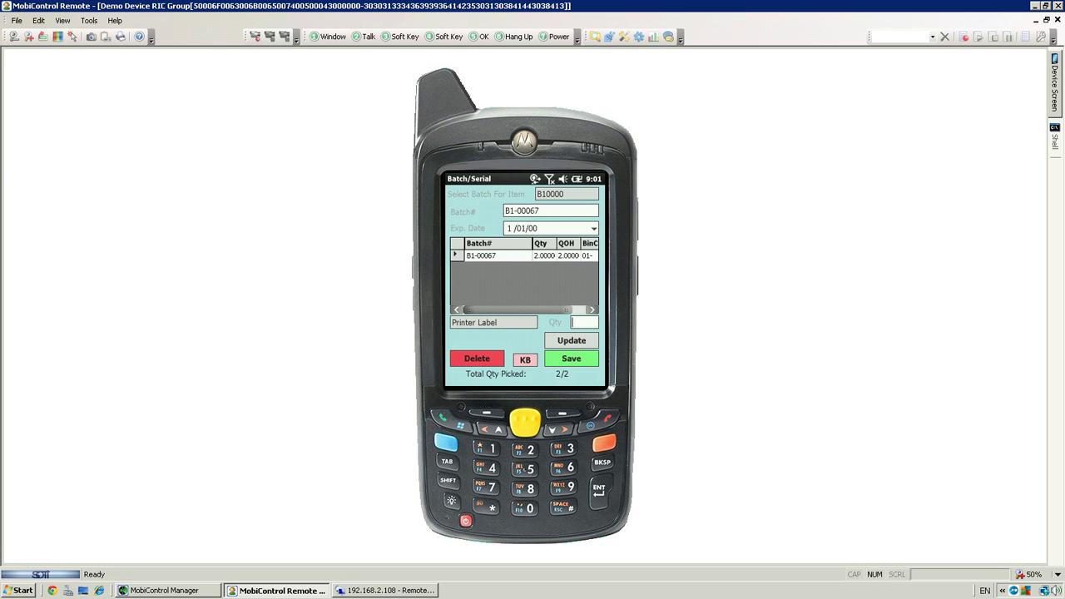
pyautogui.click(571, 358)
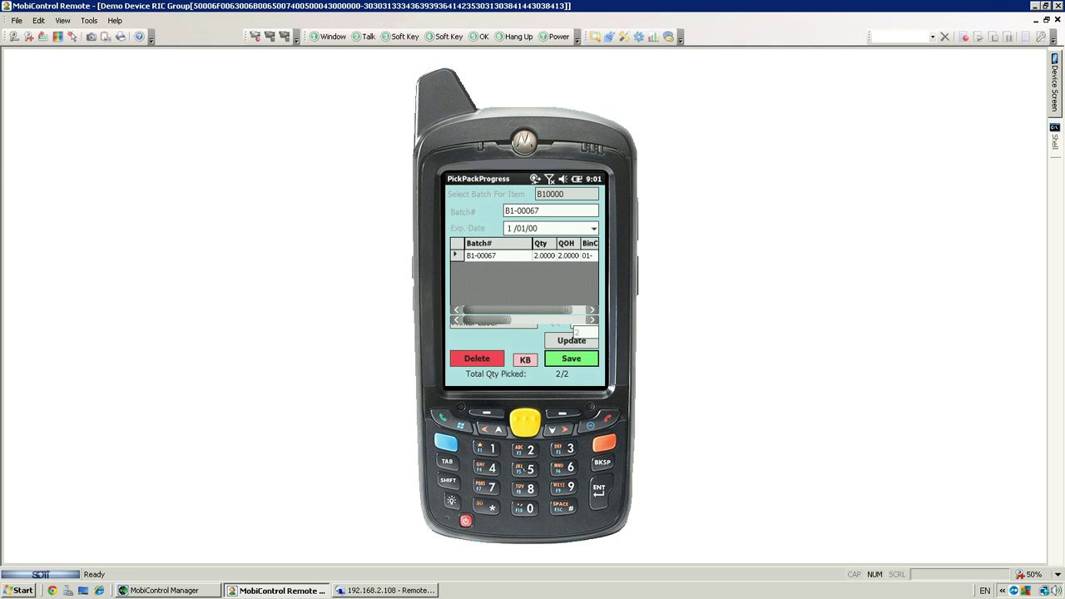
# Step: Close the packed box to print its SSCC barcode and complete the Maxi Teq pick
pyautogui.moveTo(531, 238); pyautogui.dragTo(499, 239)
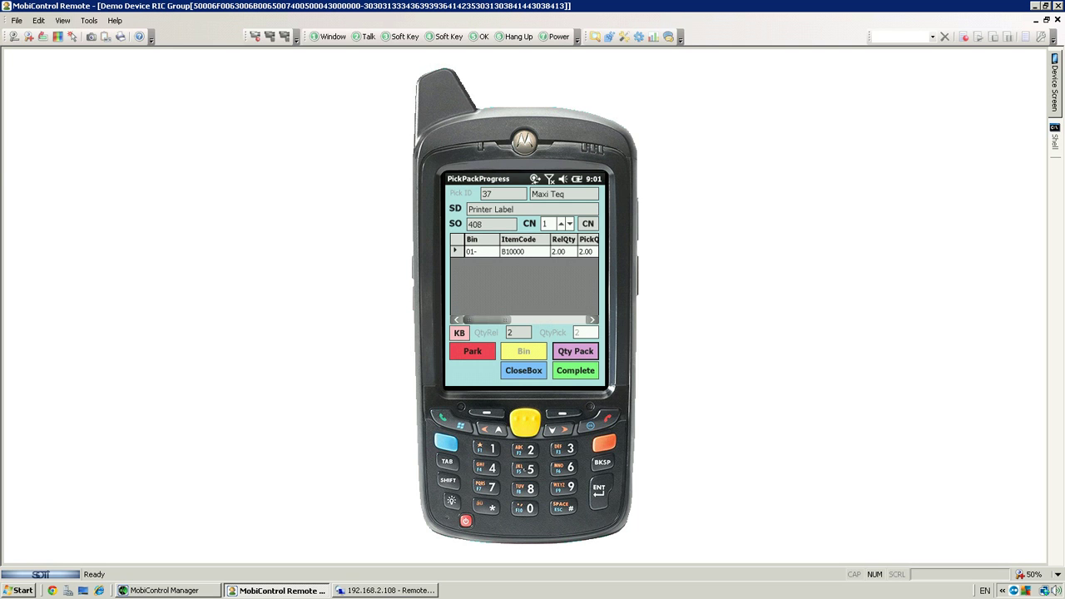
pyautogui.click(523, 370)
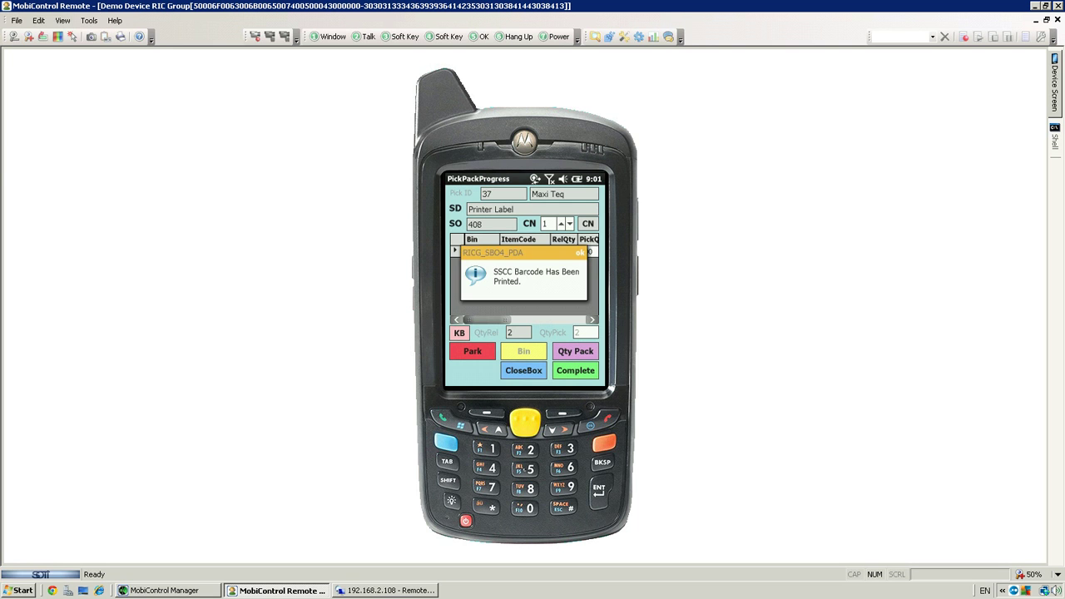
pyautogui.press('Return')
pyautogui.click(575, 371)
pyautogui.click(503, 302)
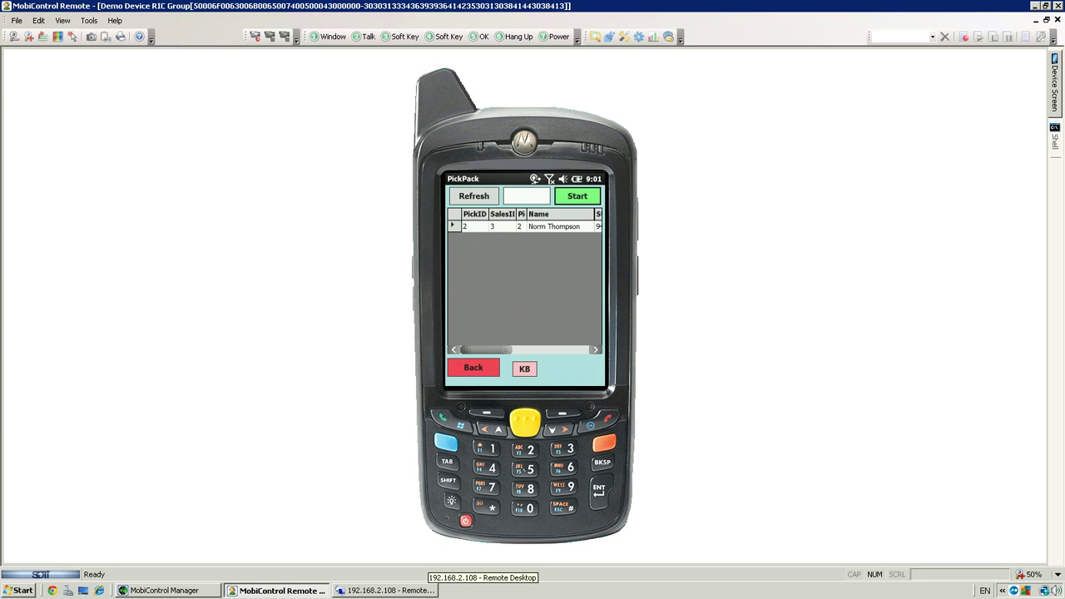
# Step: Switch to the SAP Business One remote desktop and check the picked and released lines in the Pick and Pack Manager
pyautogui.click(416, 590)
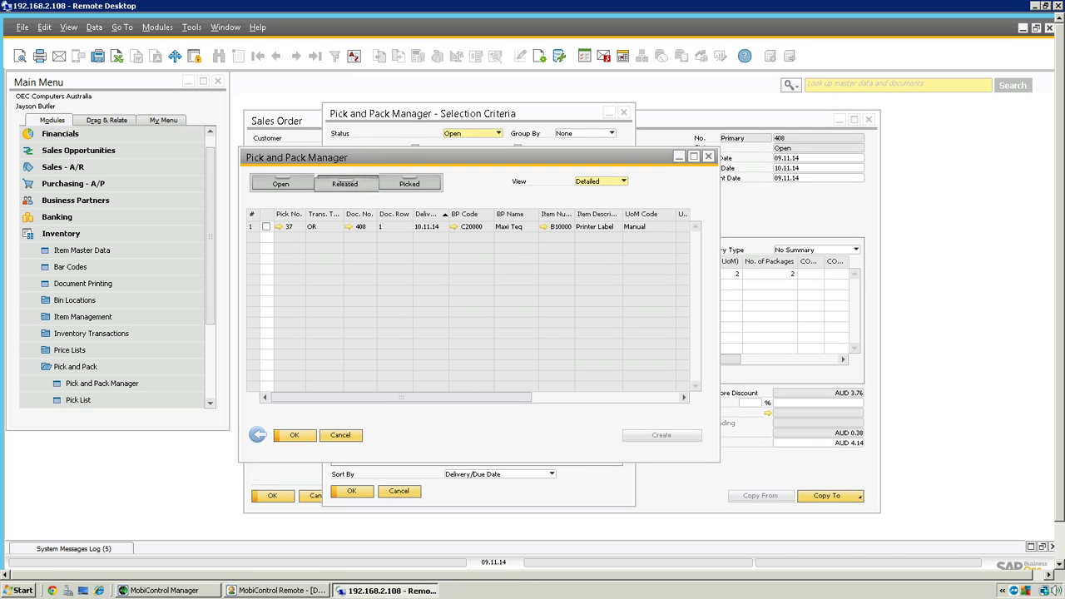
pyautogui.click(409, 183)
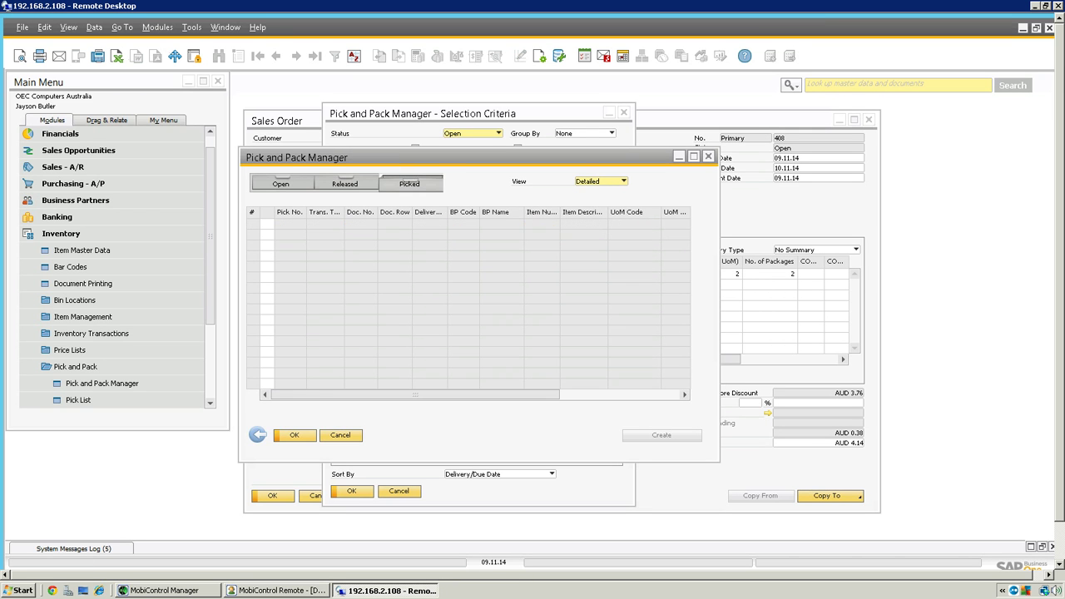
pyautogui.click(345, 183)
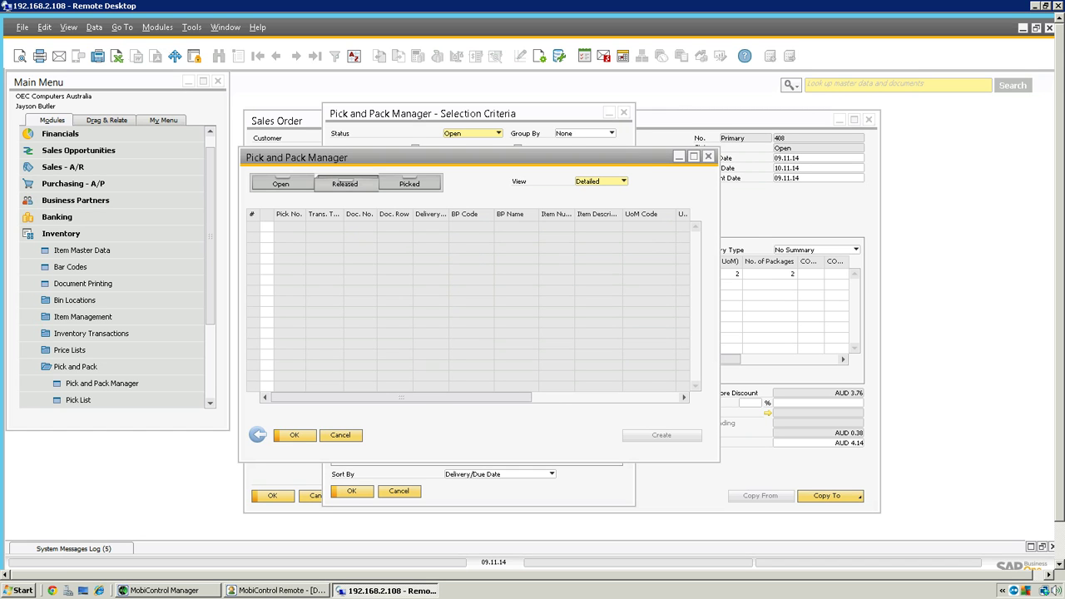
# Step: Open the delivery from the sales order's relationship map and review its inventory posting list
pyautogui.click(708, 156)
pyautogui.rightClick(533, 192)
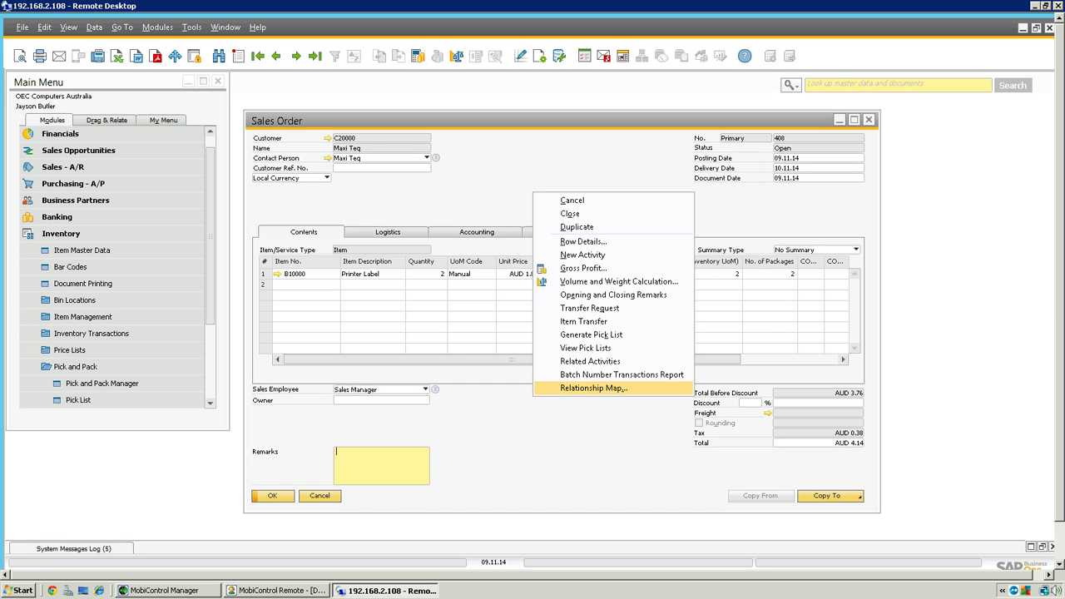
pyautogui.click(594, 388)
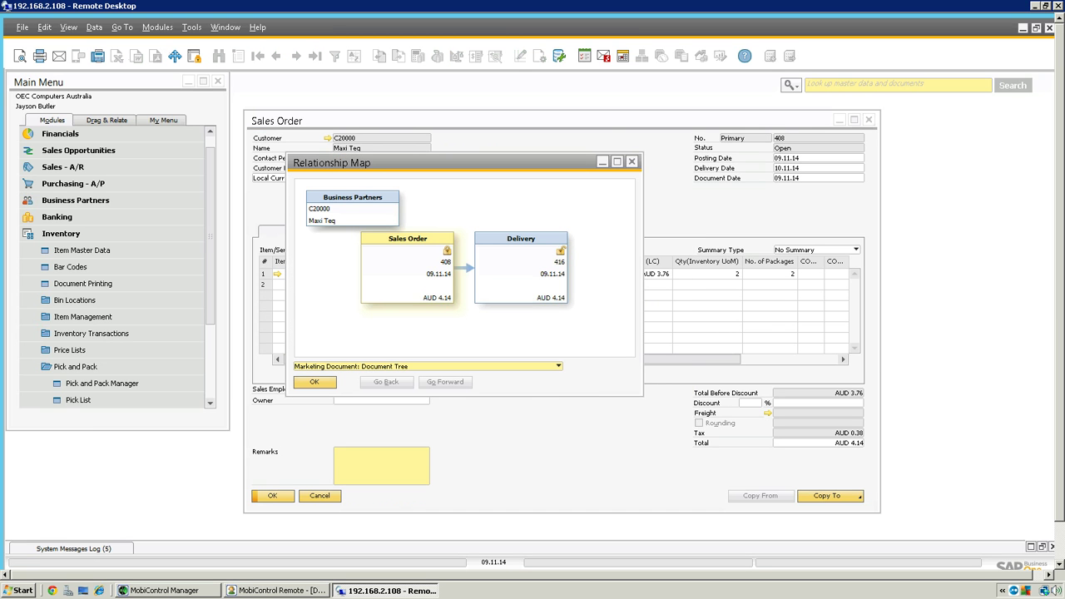
pyautogui.doubleClick(521, 267)
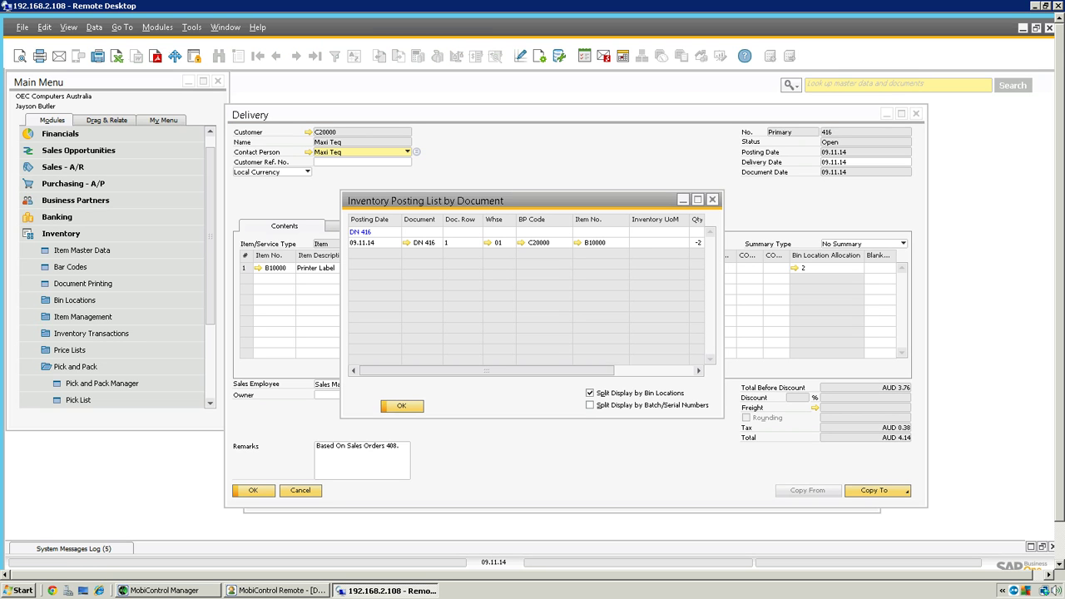
pyautogui.moveTo(487, 370)
pyautogui.mouseDown()
pyautogui.moveTo(555, 371)
pyautogui.moveTo(487, 371)
pyautogui.mouseUp()
pyautogui.click(712, 199)
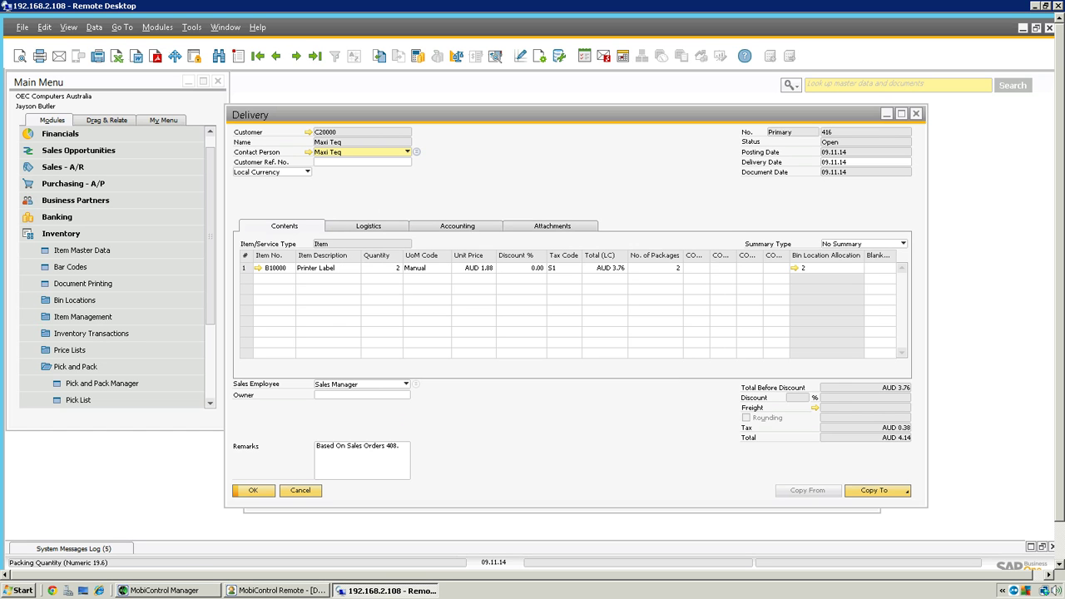
# Step: Review the Batch Number Transactions Report for the delivery and close it
pyautogui.rightClick(680, 200)
pyautogui.press('Up')
pyautogui.press('Up')
pyautogui.press('Up')
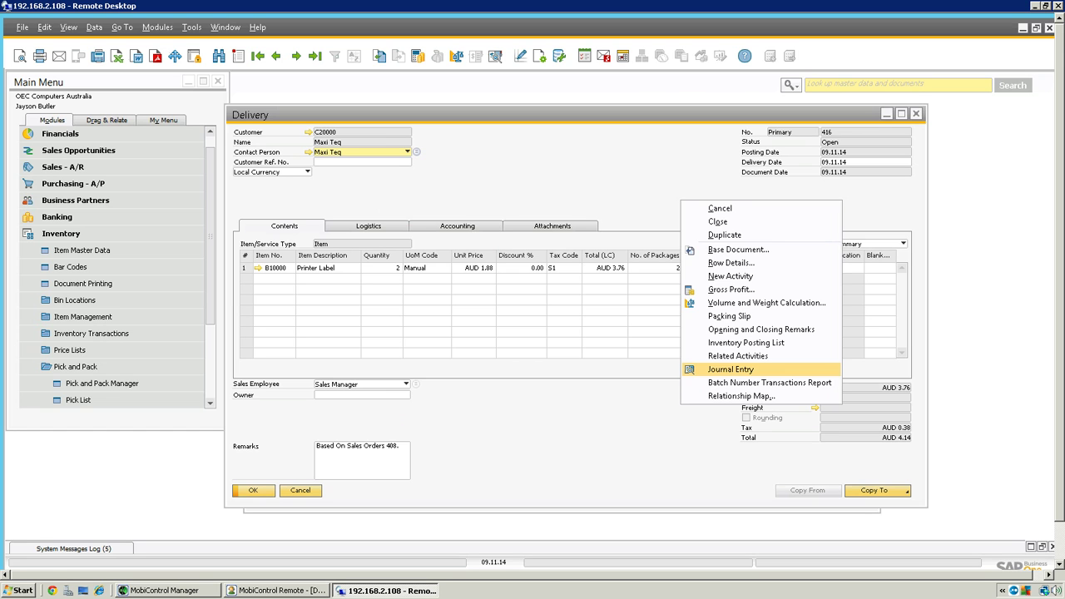
pyautogui.press('Down')
pyautogui.press('Return')
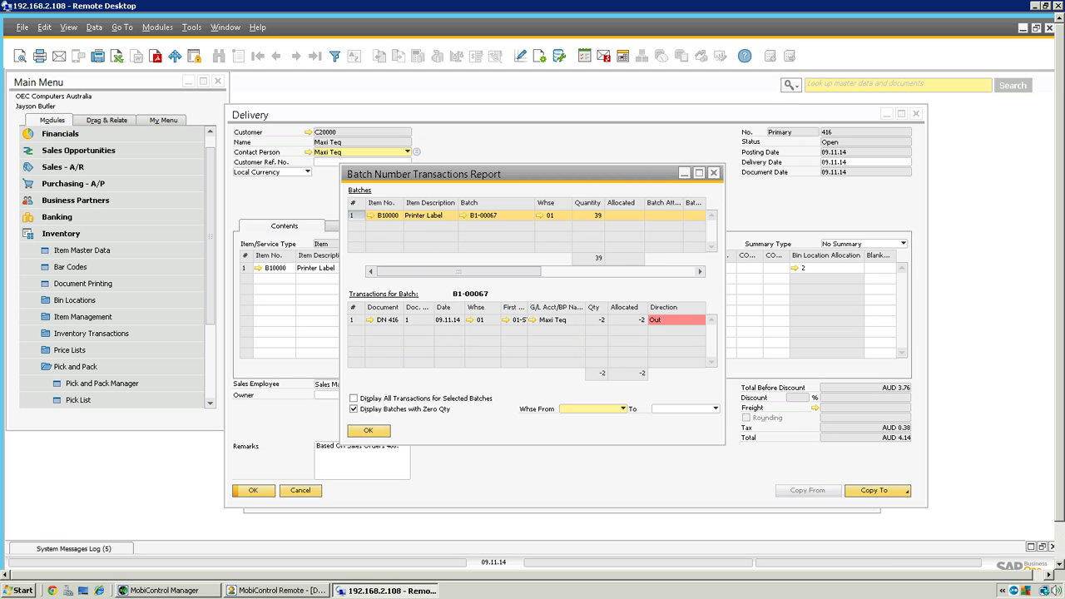
pyautogui.click(368, 430)
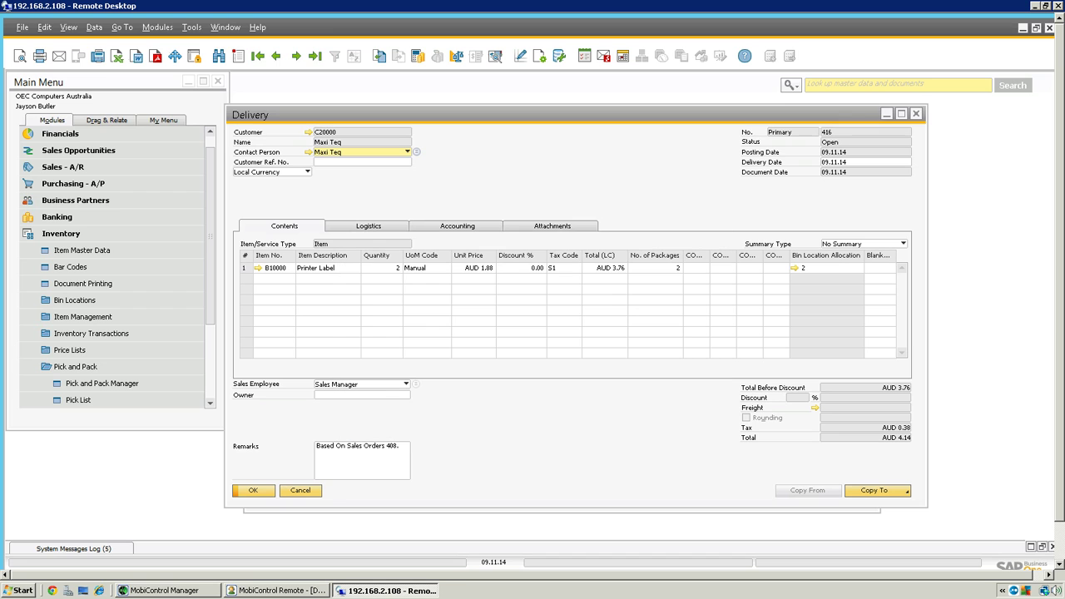
# Step: Preview the delivery's Batch Report (System) and close the preview
pyautogui.hotkey('alt', 'f')
pyautogui.press('Down')
pyautogui.press('Down')
pyautogui.press('Down')
pyautogui.press('Down')
pyautogui.press('Up')
pyautogui.press('Return')
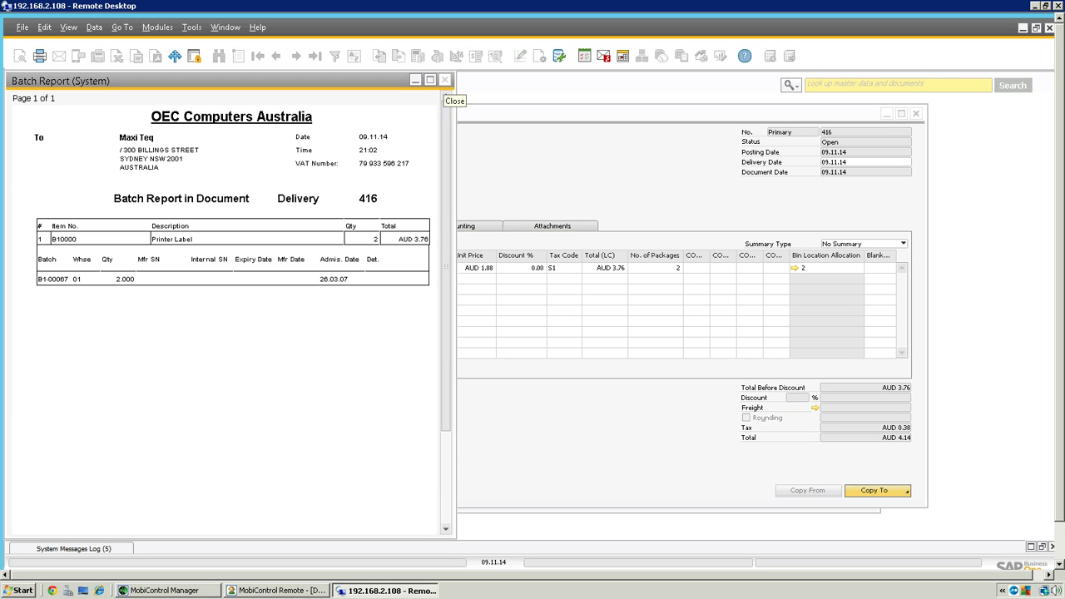
pyautogui.click(445, 80)
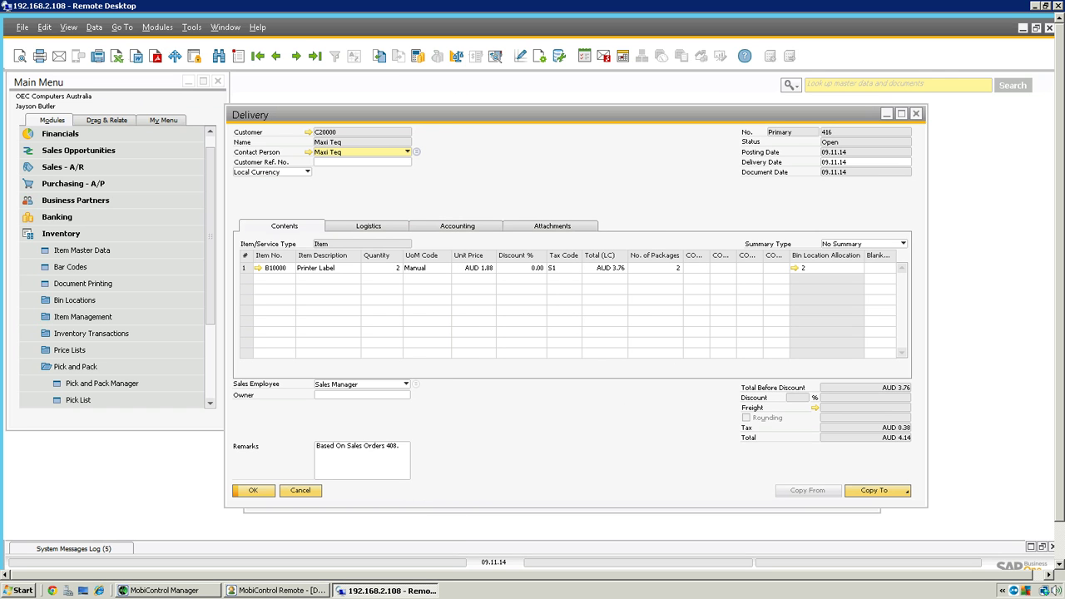
# Step: Review the delivery's packing slip with its package, SSCC and contents, and close it
pyautogui.rightClick(622, 189)
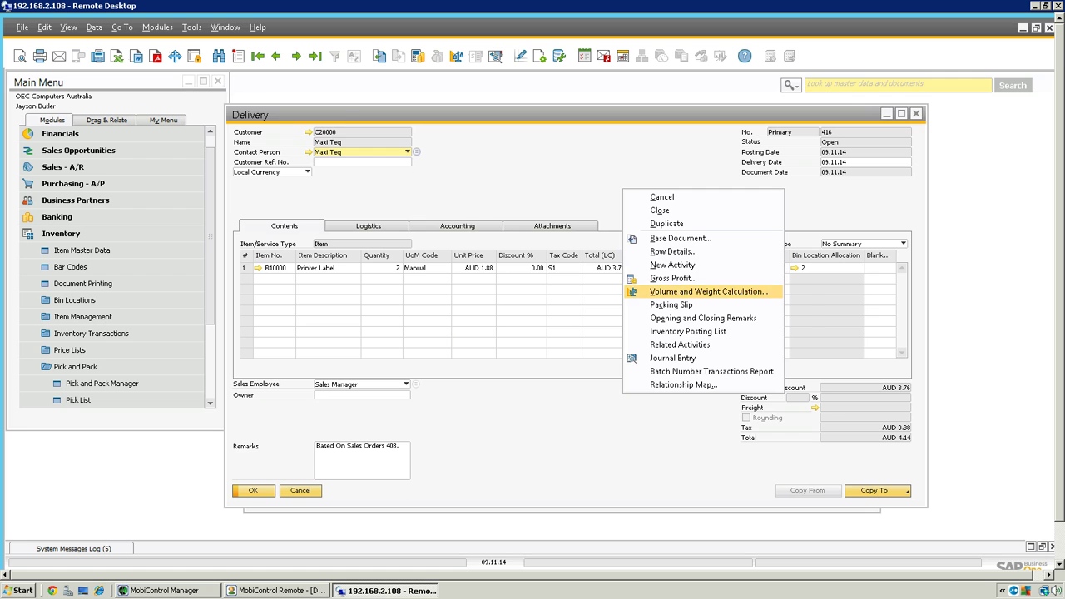
pyautogui.click(671, 305)
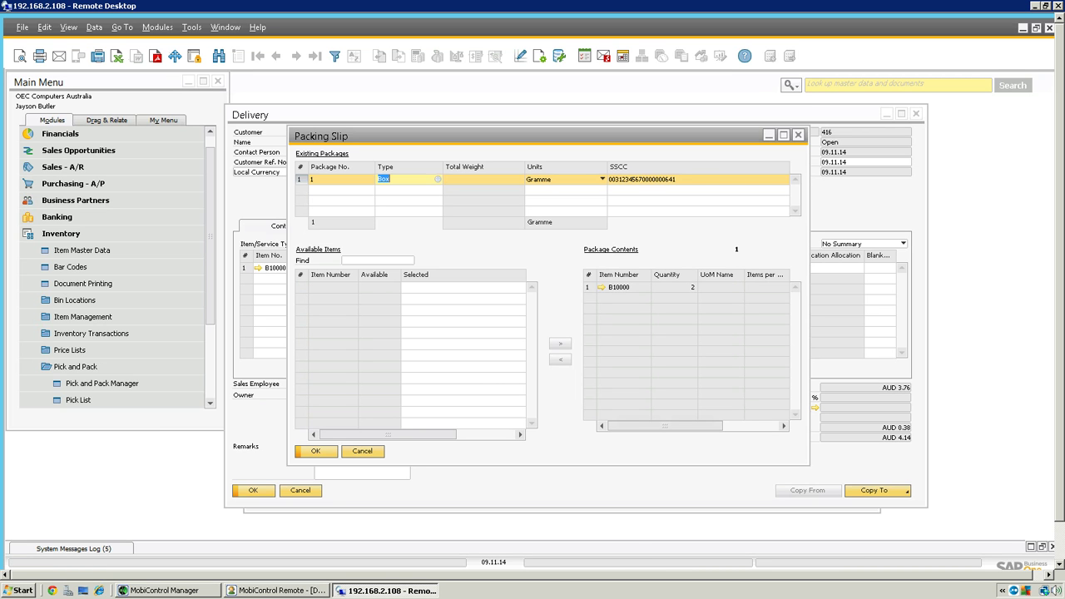
pyautogui.click(798, 134)
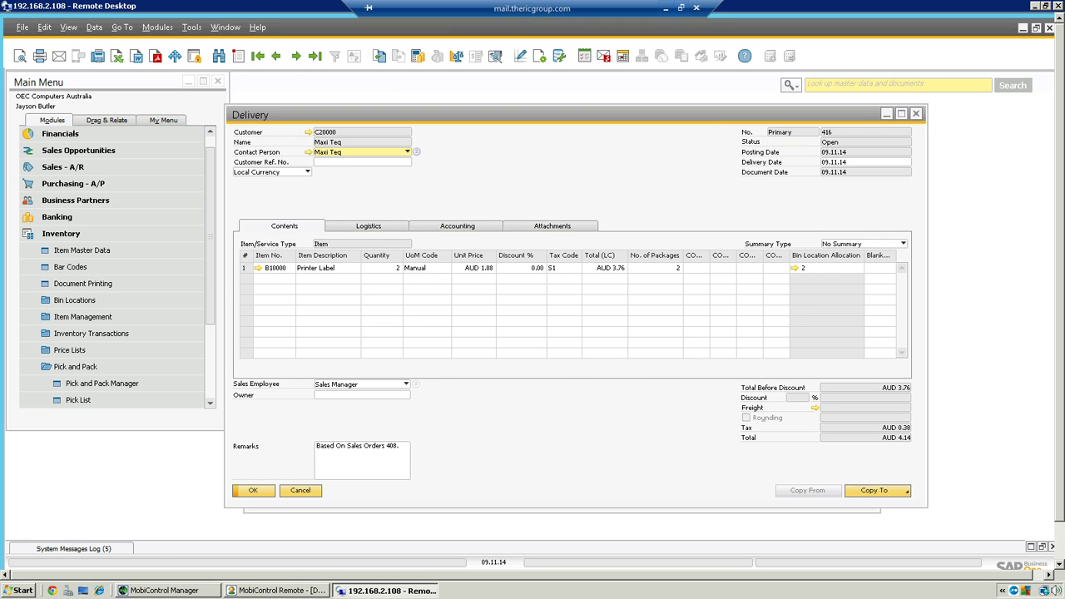
# Step: Leave the remote session for the Google Slides presentation and show the SBO4 PDA slide
pyautogui.click(661, 9)
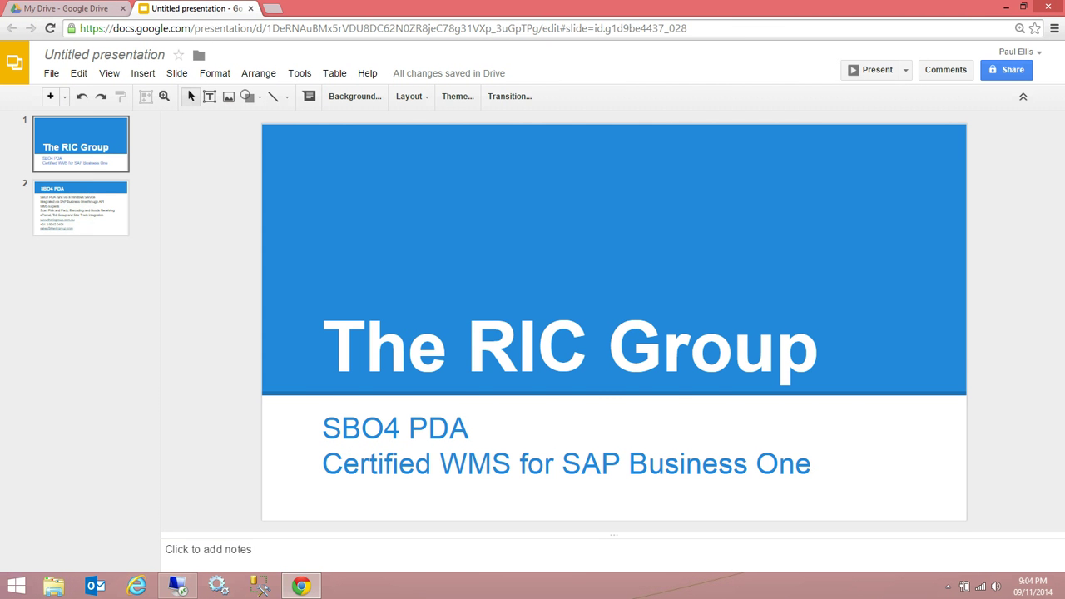
pyautogui.click(81, 208)
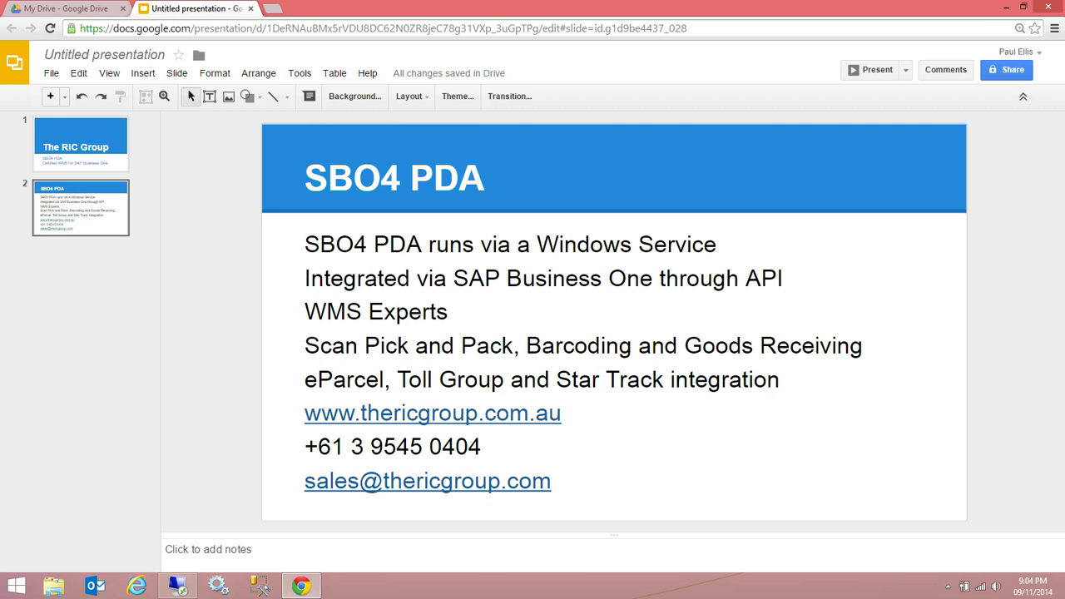